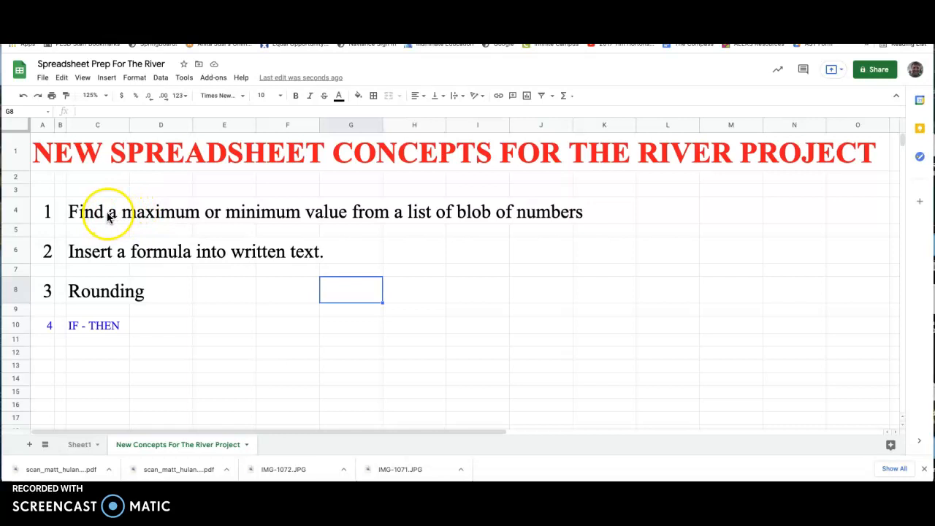
On Sheet1, enter a MIN formula in D2 that finds the smallest Points Off value in B2:B51
{"action": "left_click", "coordinate": [80, 445]}
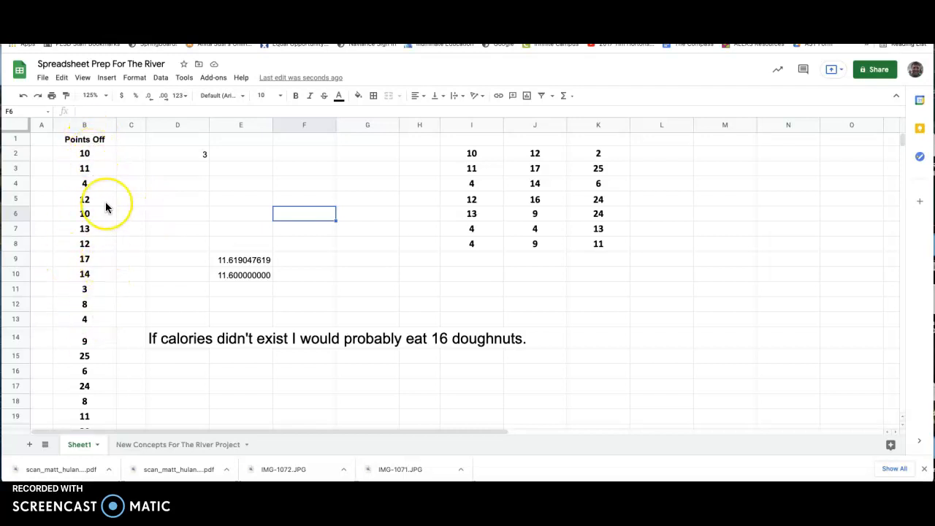
{"action": "scroll", "coordinate": [105, 201], "scroll_direction": "down", "scroll_amount": 7}
{"action": "scroll", "coordinate": [105, 202], "scroll_direction": "up", "scroll_amount": 7}
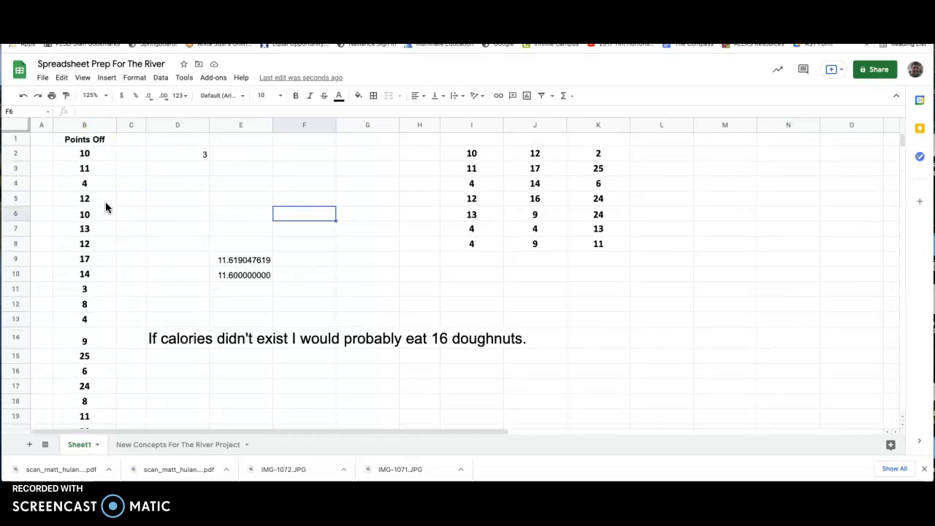
{"action": "scroll", "coordinate": [106, 202], "scroll_direction": "down", "scroll_amount": 5}
{"action": "scroll", "coordinate": [105, 202], "scroll_direction": "up", "scroll_amount": 5}
{"action": "left_click", "coordinate": [156, 159]}
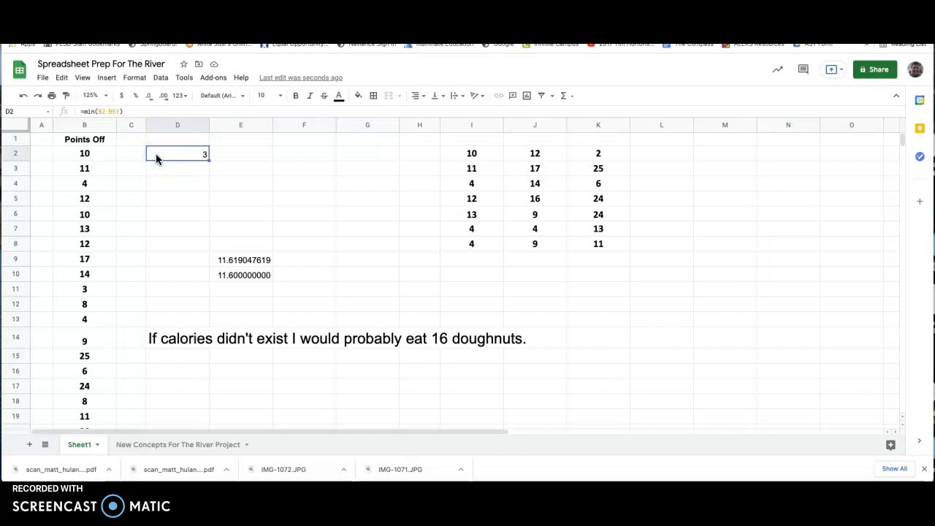
{"action": "type", "text": "="}
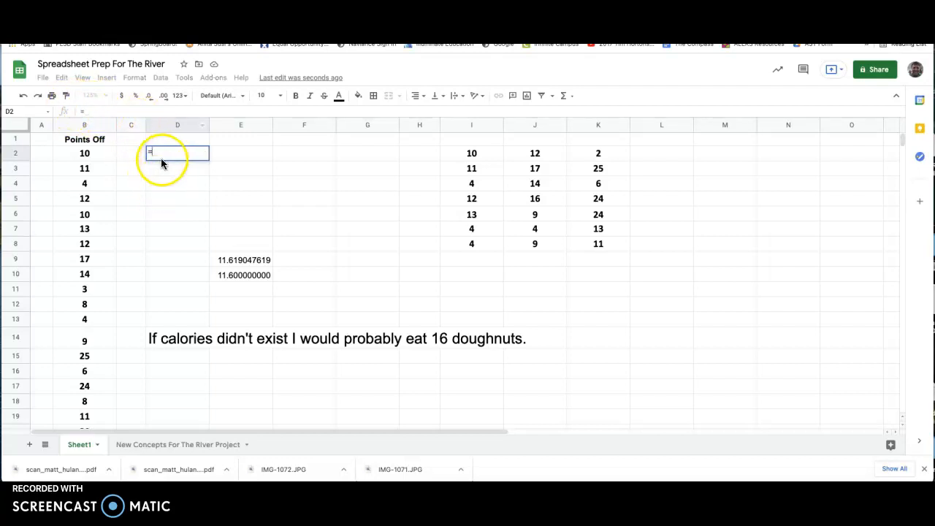
{"action": "type", "text": "MIN"}
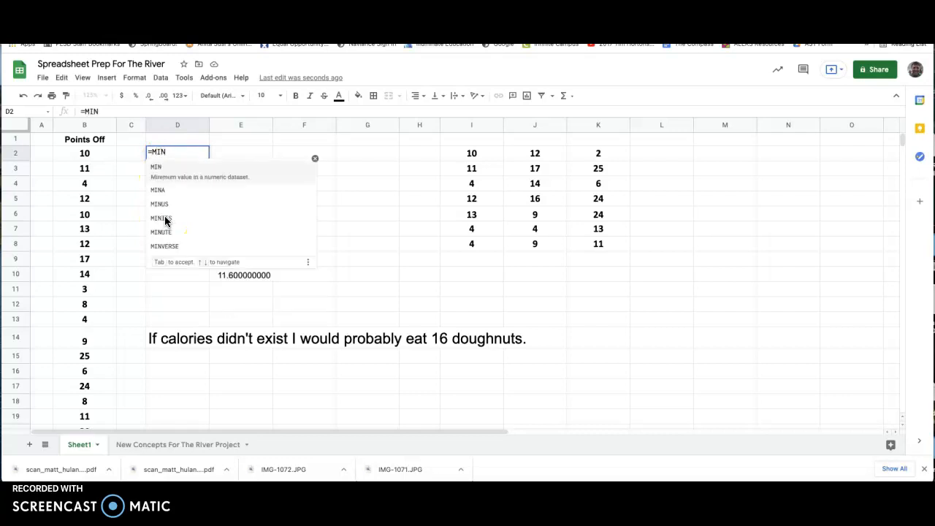
{"action": "type", "text": "("}
{"action": "left_click", "coordinate": [86, 157]}
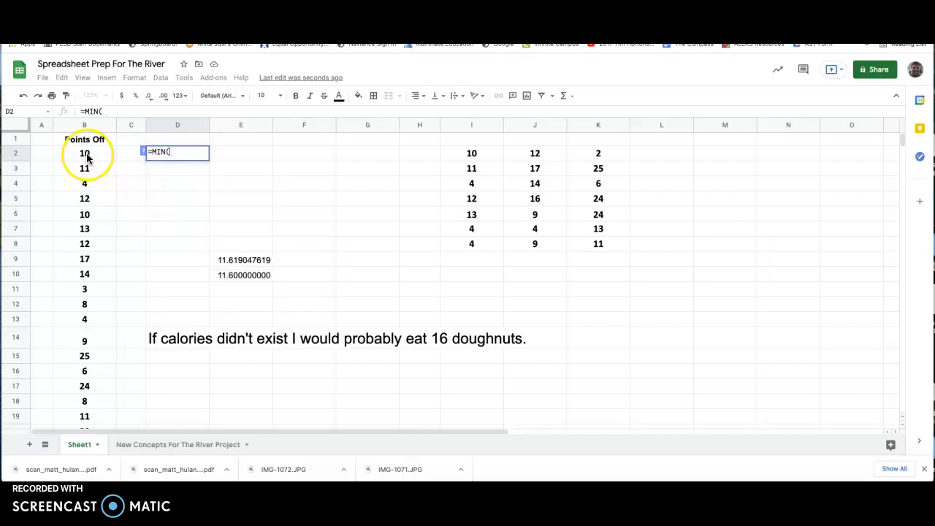
{"action": "left_click_drag", "start_coordinate": [86, 157], "coordinate": [86, 374]}
{"action": "scroll", "coordinate": [161, 278], "scroll_direction": "up", "scroll_amount": 5}
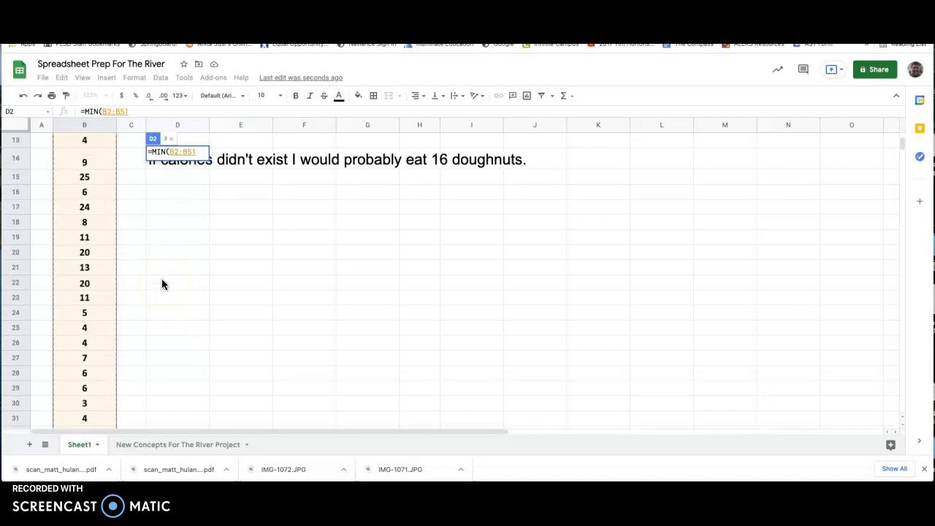
{"action": "key", "text": "Return"}
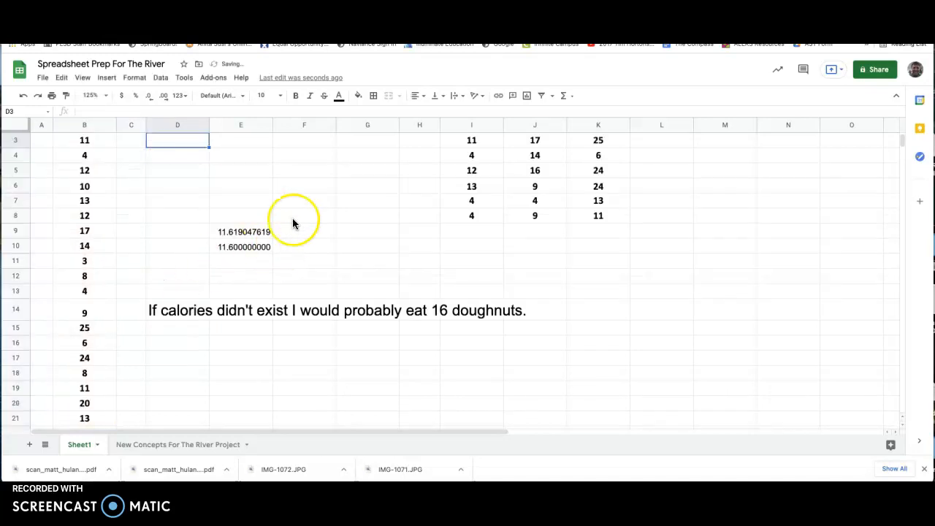
{"action": "scroll", "coordinate": [298, 210], "scroll_direction": "up", "scroll_amount": 1}
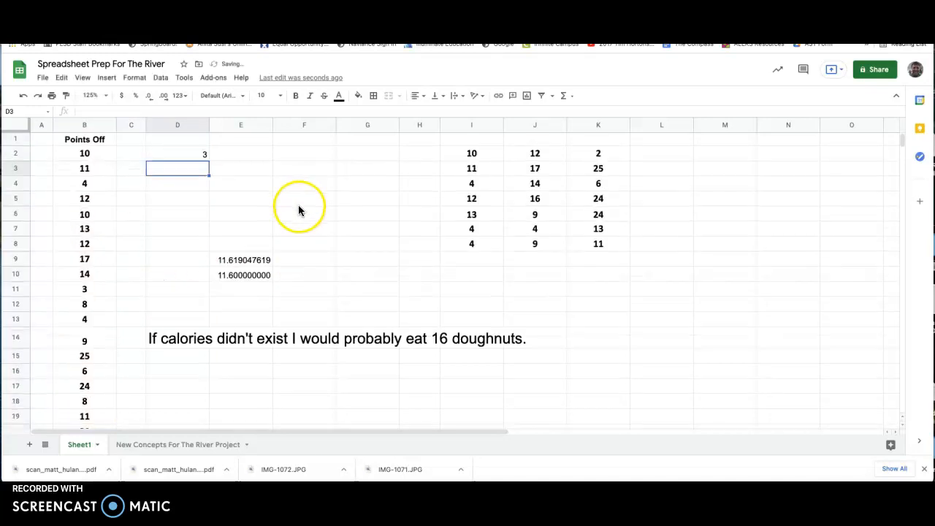
{"action": "left_click", "coordinate": [186, 156]}
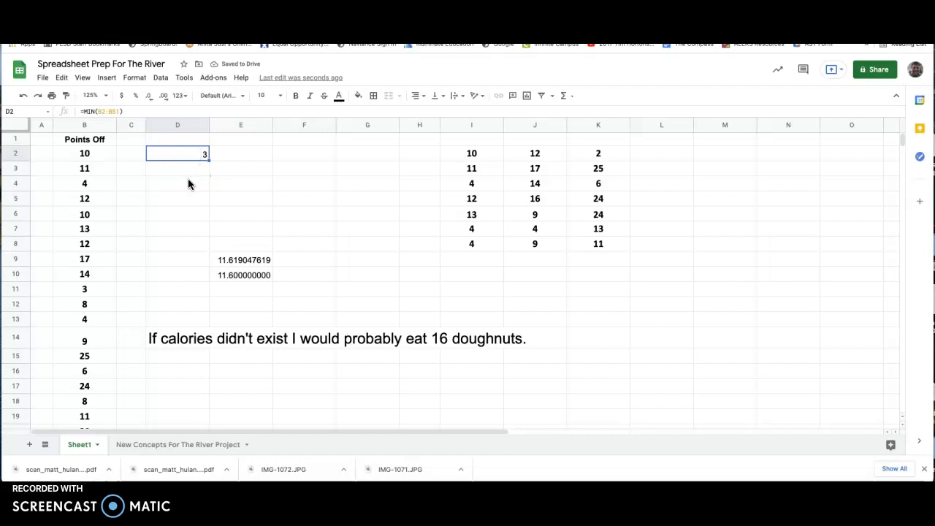
Enter a MAX formula in D3 for the Points Off values in B6:B18
{"action": "left_click", "coordinate": [185, 168]}
{"action": "type", "text": "=MA"}
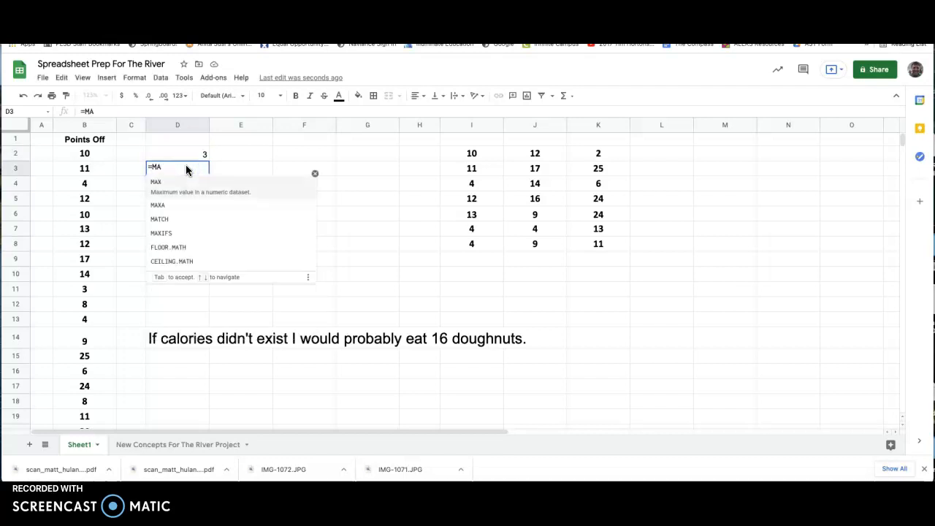
{"action": "type", "text": "X("}
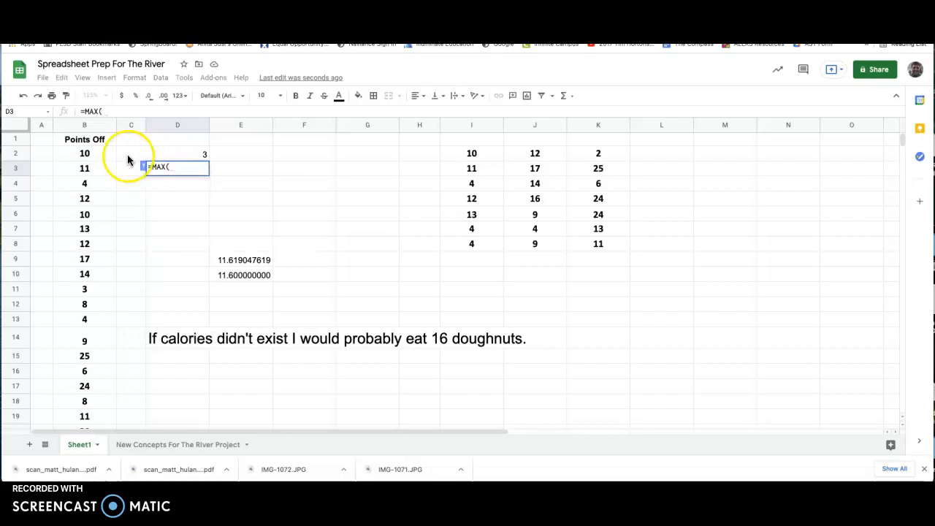
{"action": "left_click_drag", "start_coordinate": [84, 216], "coordinate": [85, 404]}
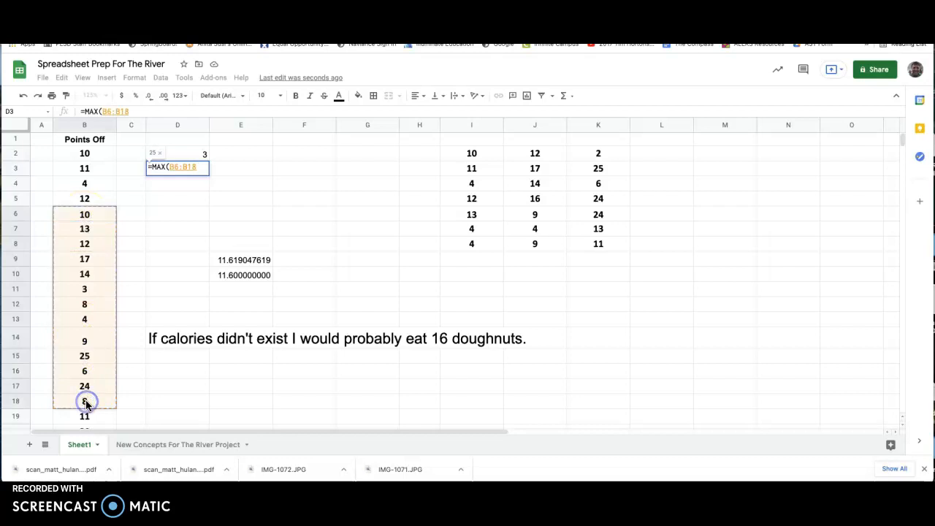
{"action": "type", "text": ")"}
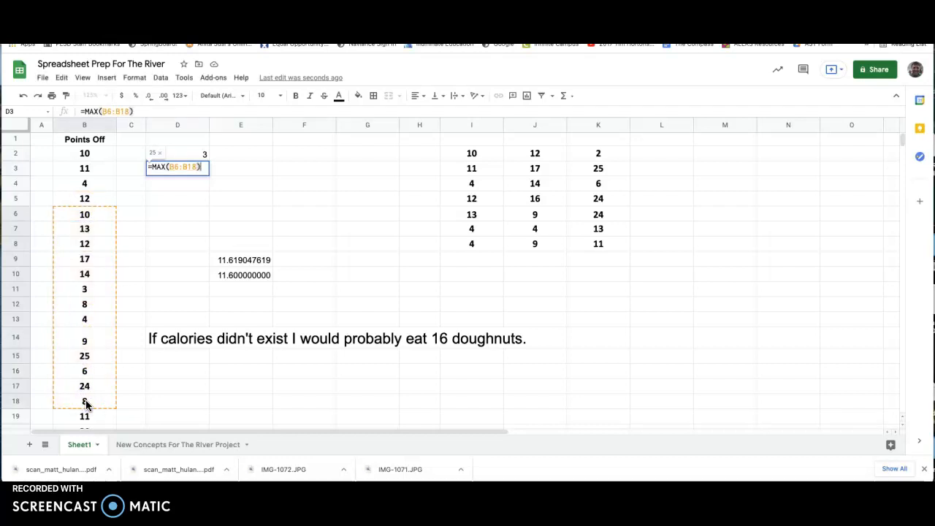
{"action": "key", "text": "Return"}
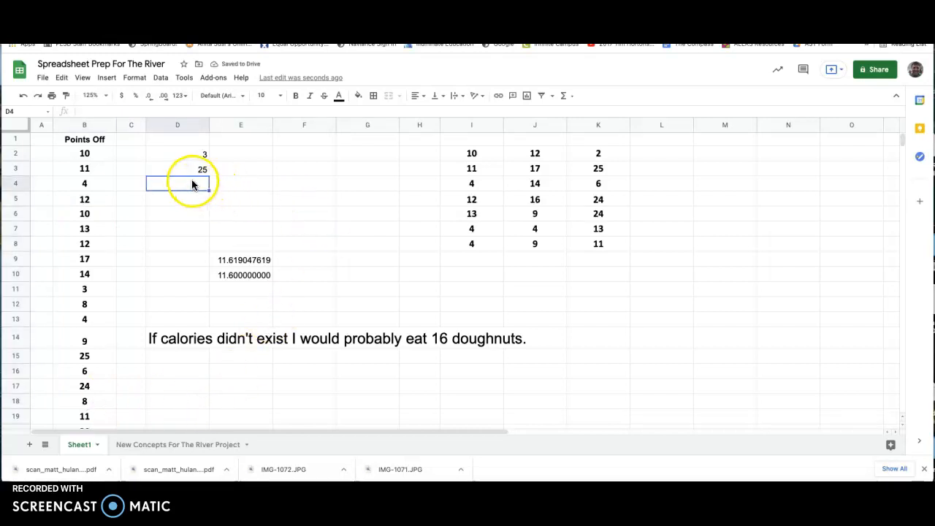
Enter a MIN formula in D4 covering the block of numbers in I2:K8
{"action": "type", "text": "="}
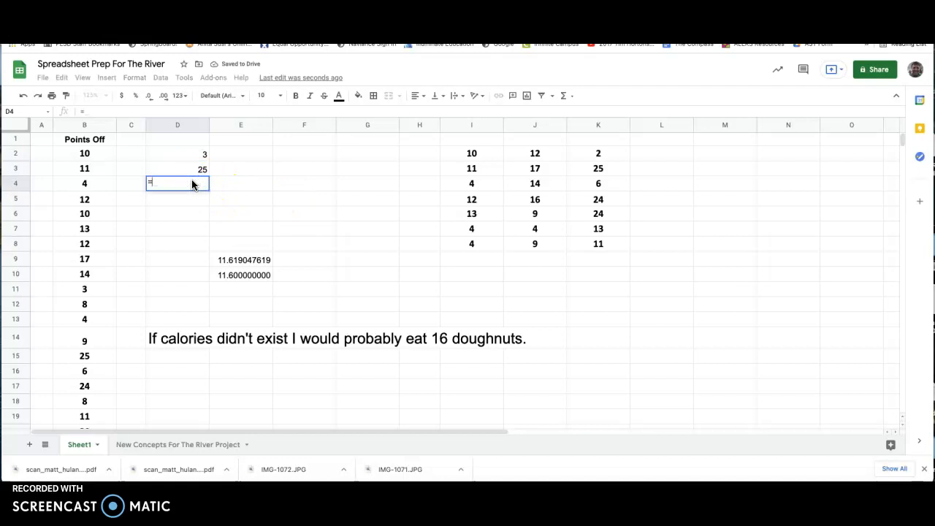
{"action": "type", "text": "MIN"}
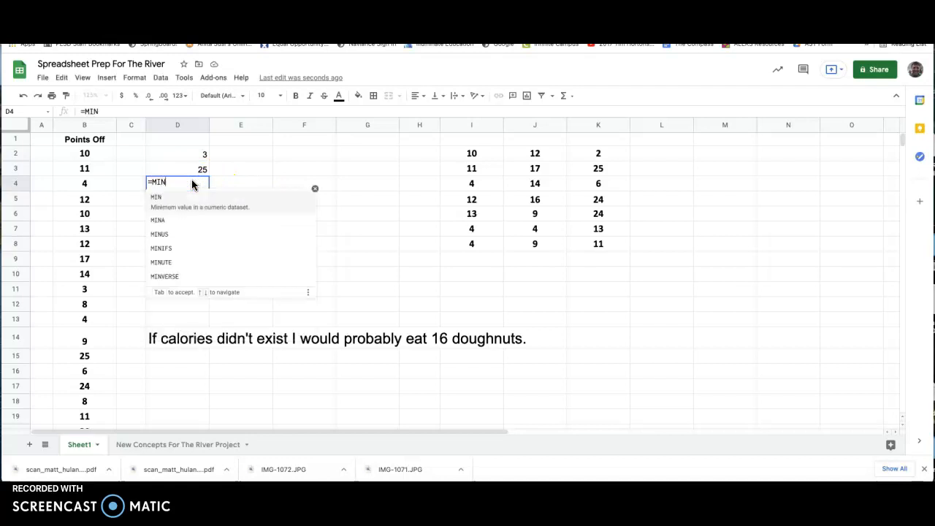
{"action": "type", "text": "("}
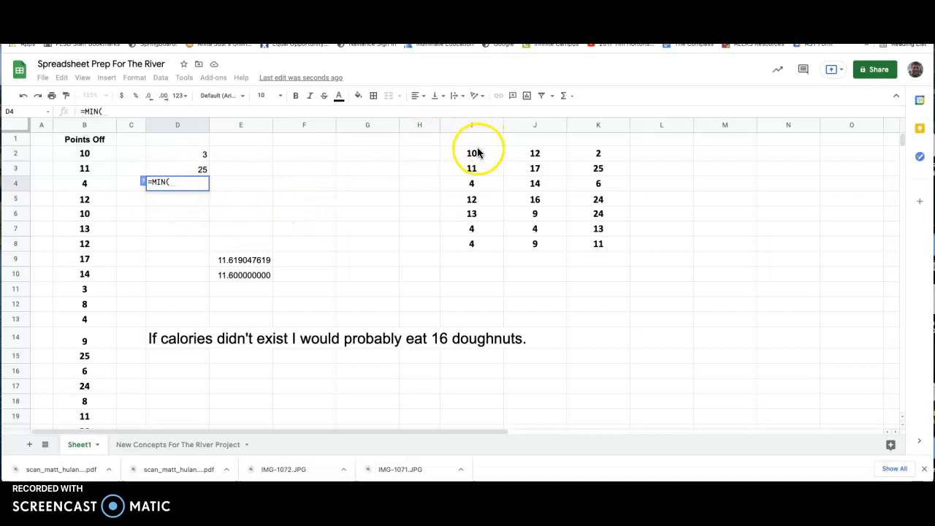
{"action": "left_click_drag", "start_coordinate": [473, 152], "coordinate": [579, 243]}
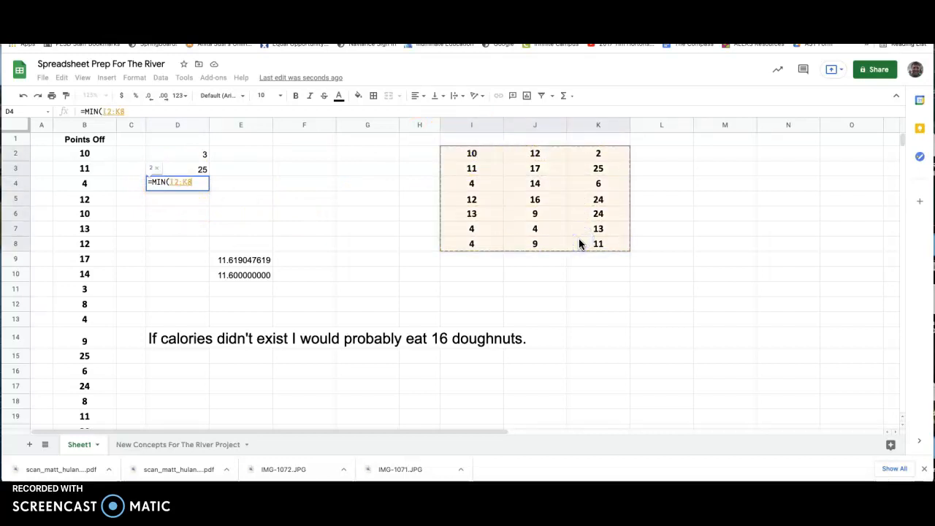
{"action": "type", "text": ")"}
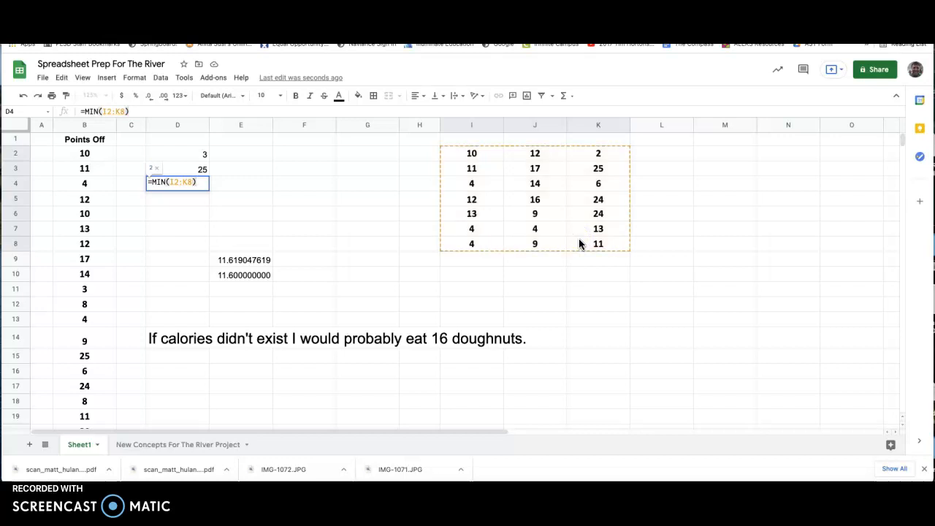
{"action": "key", "text": "Return"}
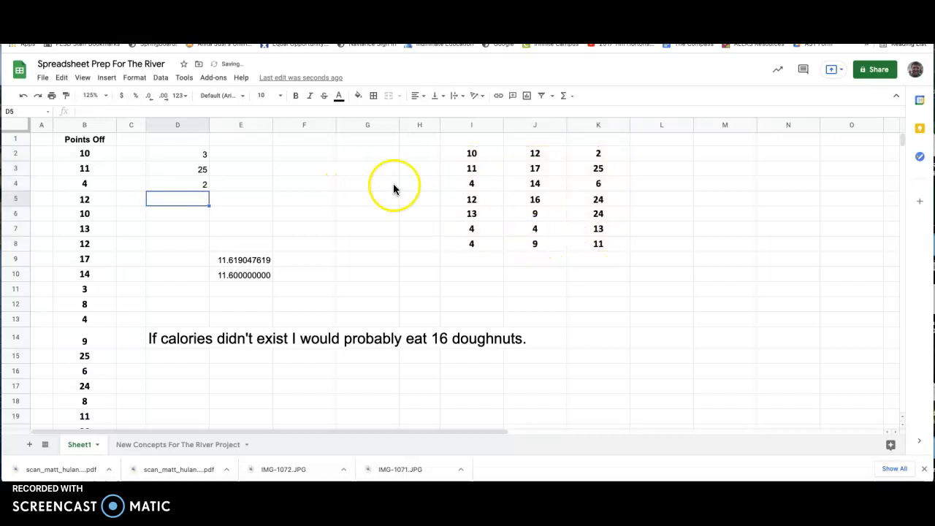
Review the formulas in D4 and D3 and the first two topics on the New Concepts For The River Project sheet
{"action": "left_click", "coordinate": [179, 185]}
{"action": "left_click", "coordinate": [95, 111]}
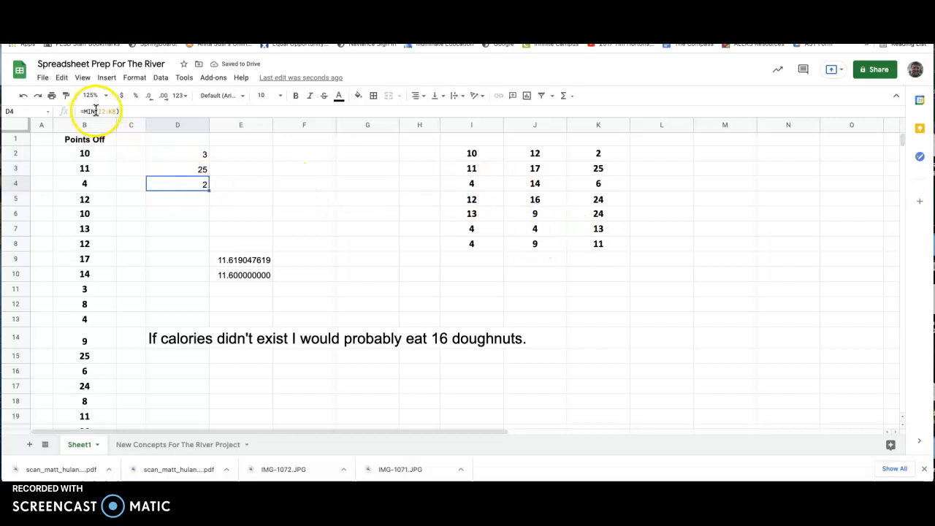
{"action": "left_click", "coordinate": [185, 173]}
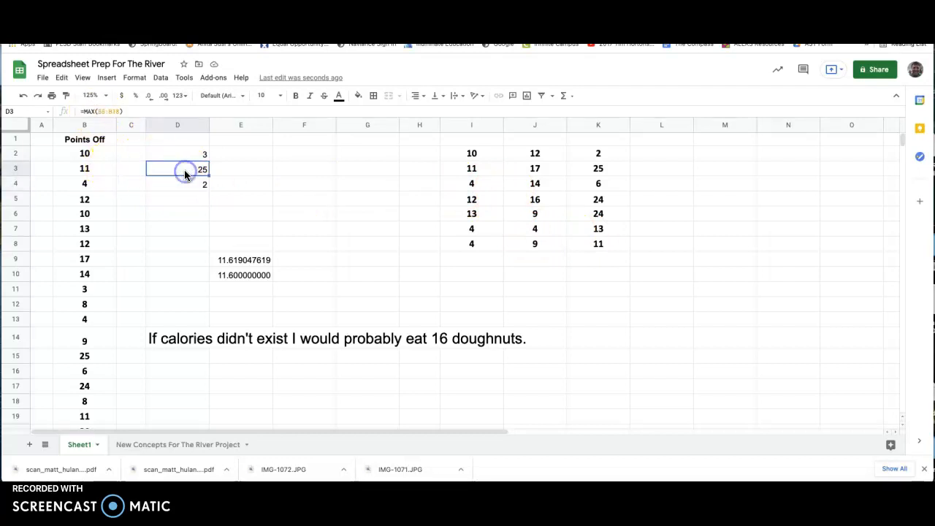
{"action": "left_click", "coordinate": [179, 185]}
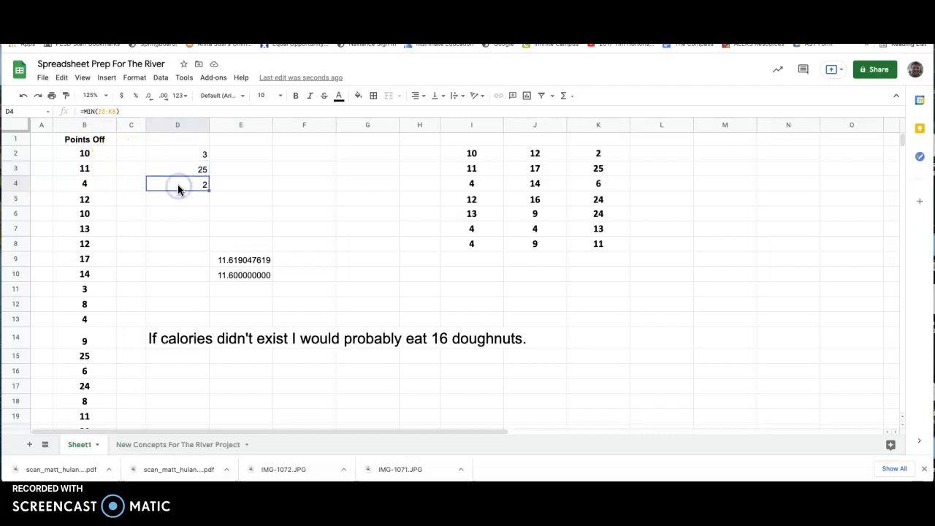
{"action": "left_click", "coordinate": [236, 199]}
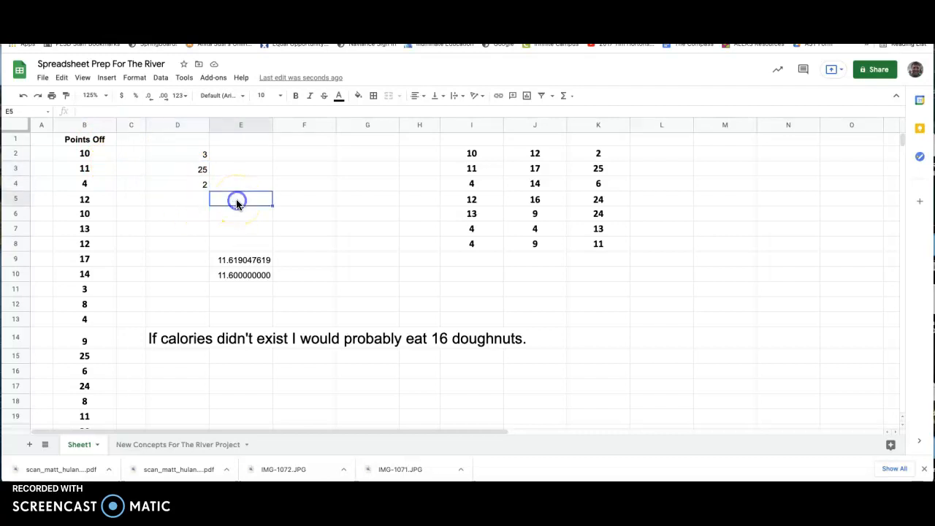
{"action": "left_click", "coordinate": [138, 447]}
{"action": "left_click", "coordinate": [85, 213]}
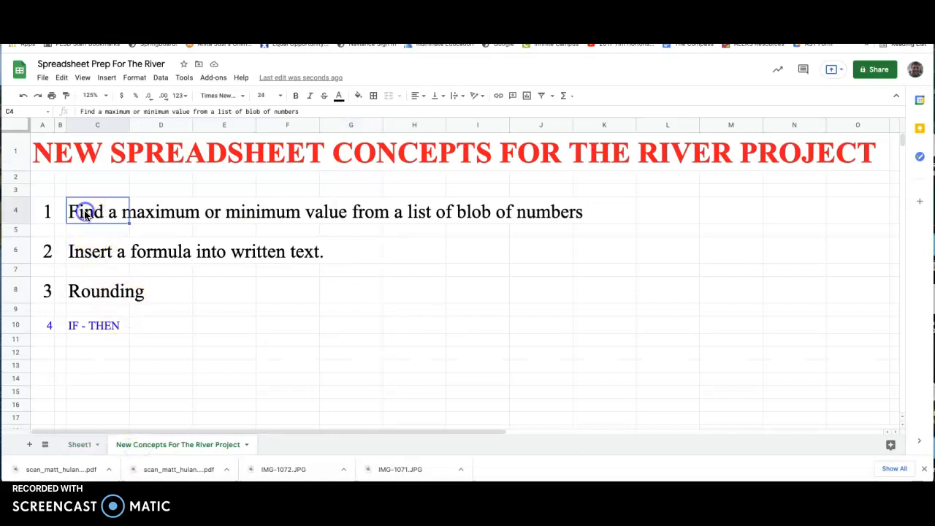
{"action": "left_click", "coordinate": [92, 256]}
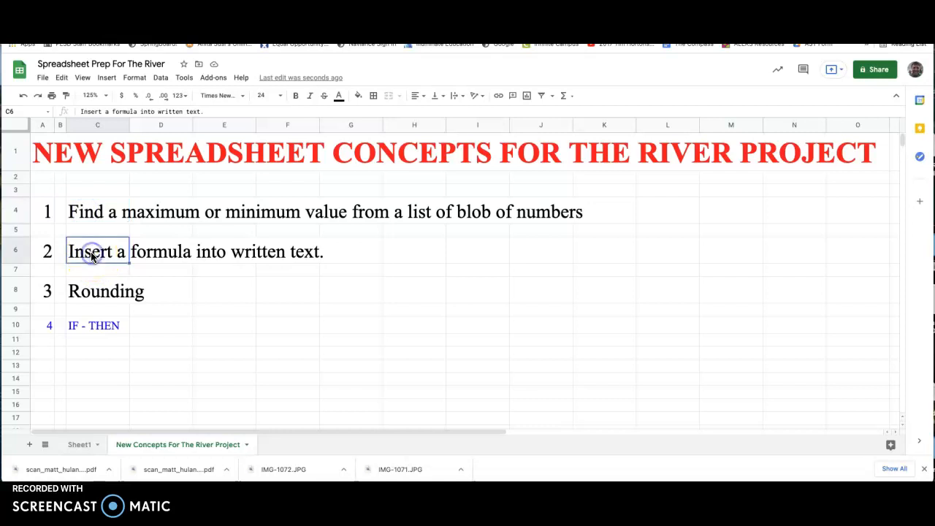
Test how the doughnut sentence on Sheet1 follows J5 by setting that cell to 45, followed by 31
{"action": "left_click", "coordinate": [77, 445]}
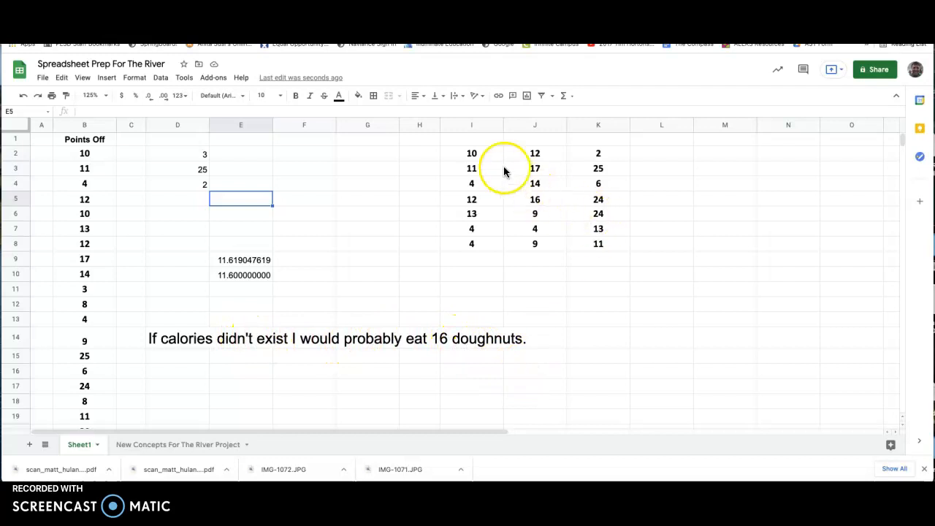
{"action": "left_click", "coordinate": [533, 198]}
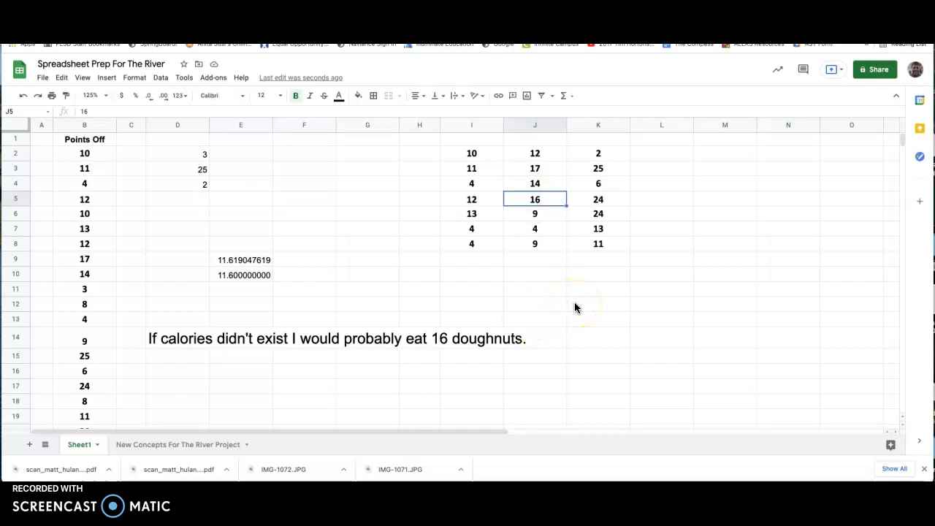
{"action": "type", "text": "45"}
{"action": "key", "text": "Return"}
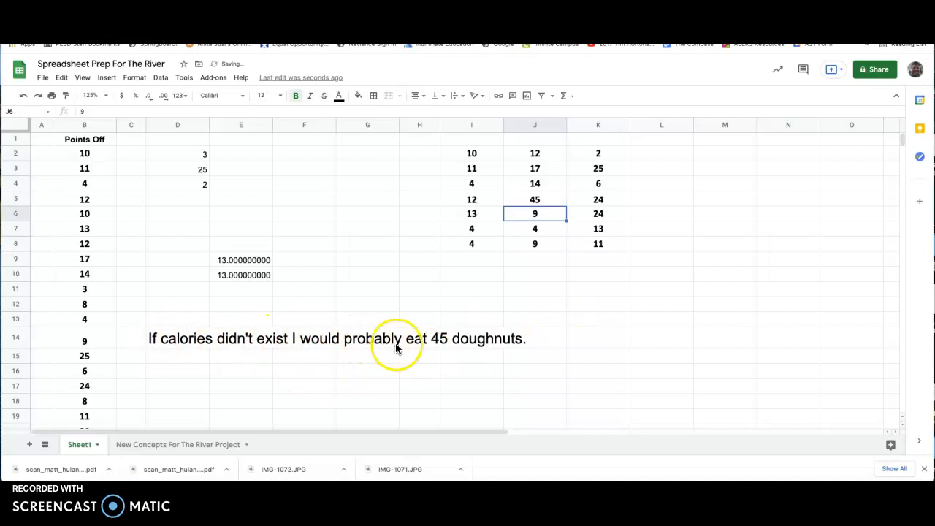
{"action": "left_click", "coordinate": [533, 203]}
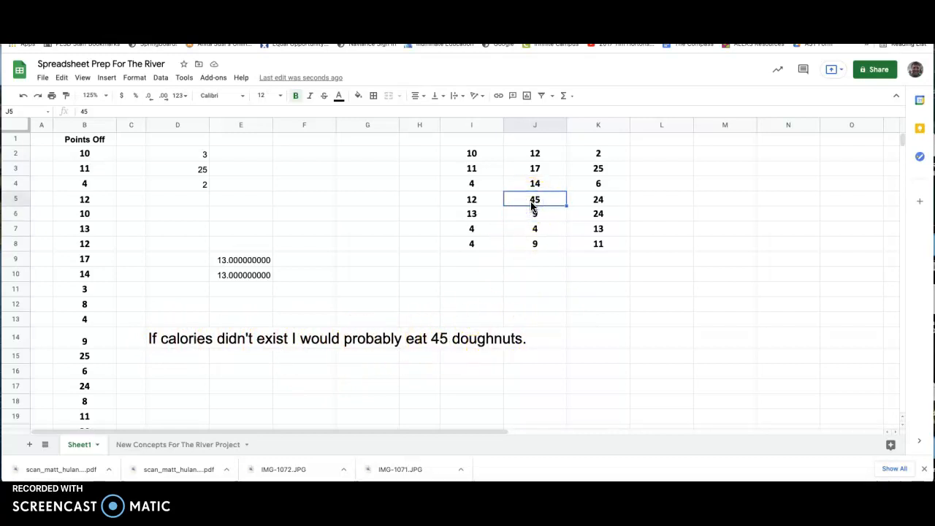
{"action": "type", "text": "31"}
{"action": "key", "text": "Return"}
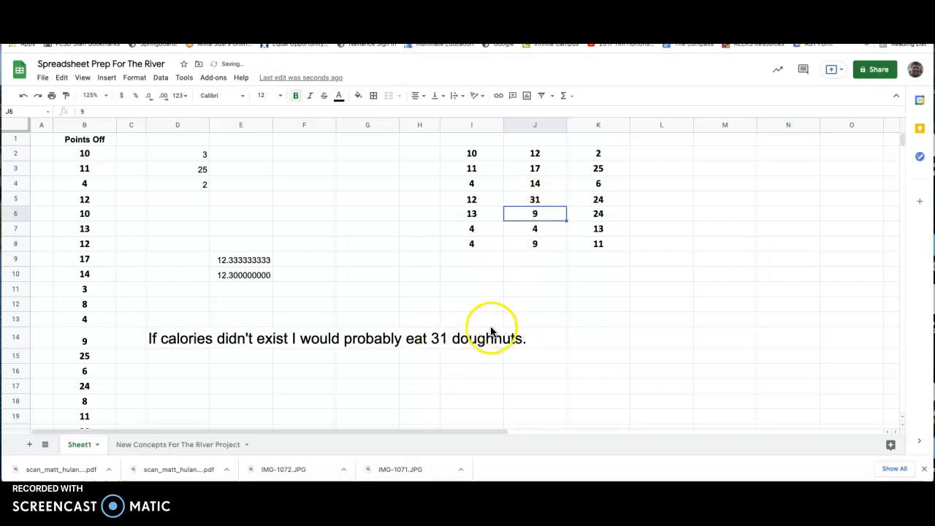
Examine the doughnut sentence's formula in D14 and the Rounding topic on the concepts sheet, returning to Sheet1
{"action": "left_click", "coordinate": [173, 344]}
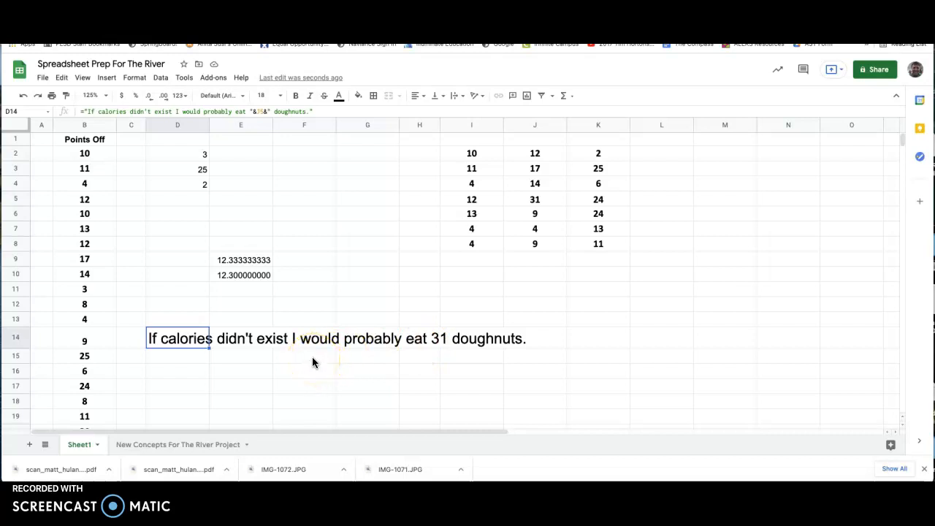
{"action": "left_click", "coordinate": [157, 447]}
{"action": "left_click", "coordinate": [100, 295]}
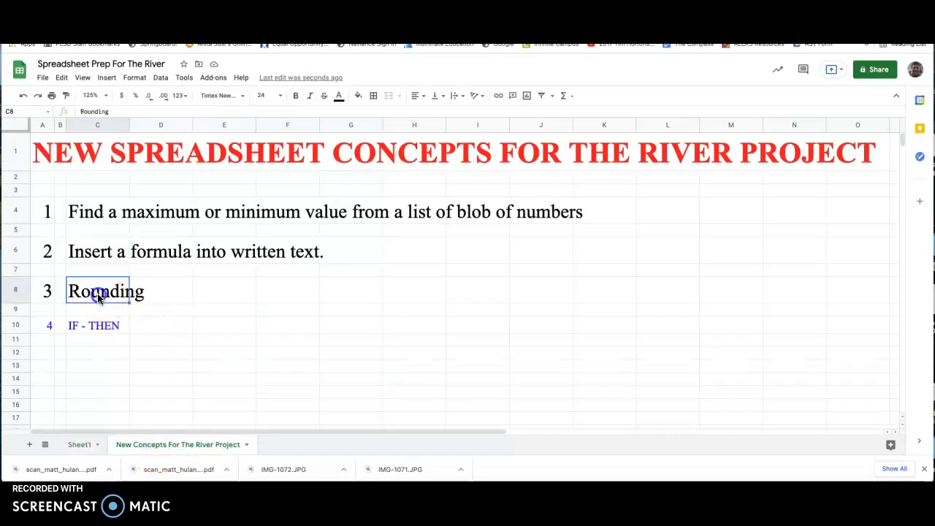
{"action": "left_click", "coordinate": [83, 449]}
{"action": "left_click", "coordinate": [315, 272]}
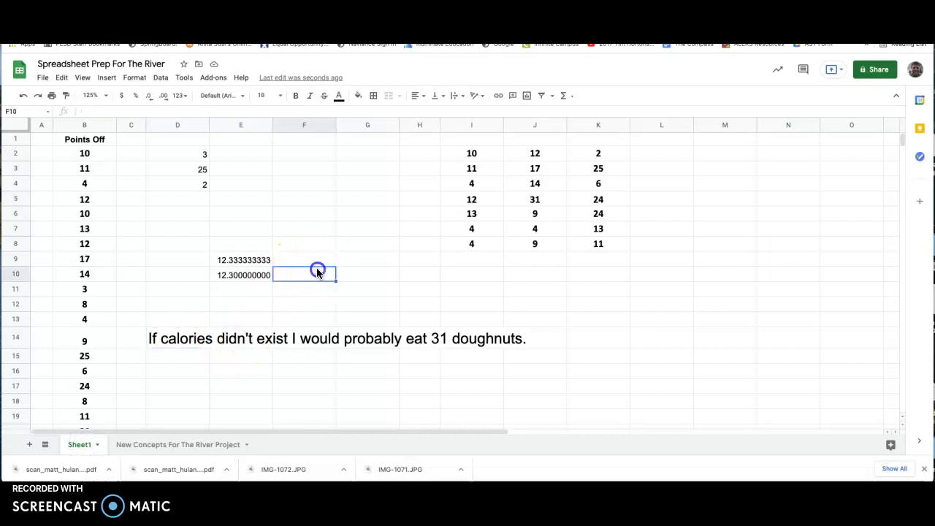
Check the average formula in E9, and set J5 in the number block to 16
{"action": "left_click", "coordinate": [248, 260]}
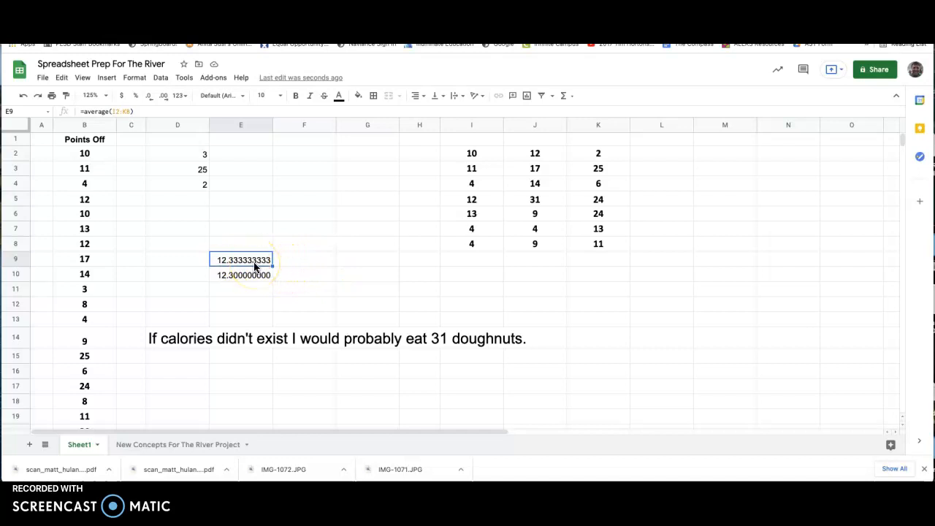
{"action": "scroll", "coordinate": [251, 229], "scroll_direction": "down", "scroll_amount": 1}
{"action": "scroll", "coordinate": [383, 220], "scroll_direction": "up", "scroll_amount": 1}
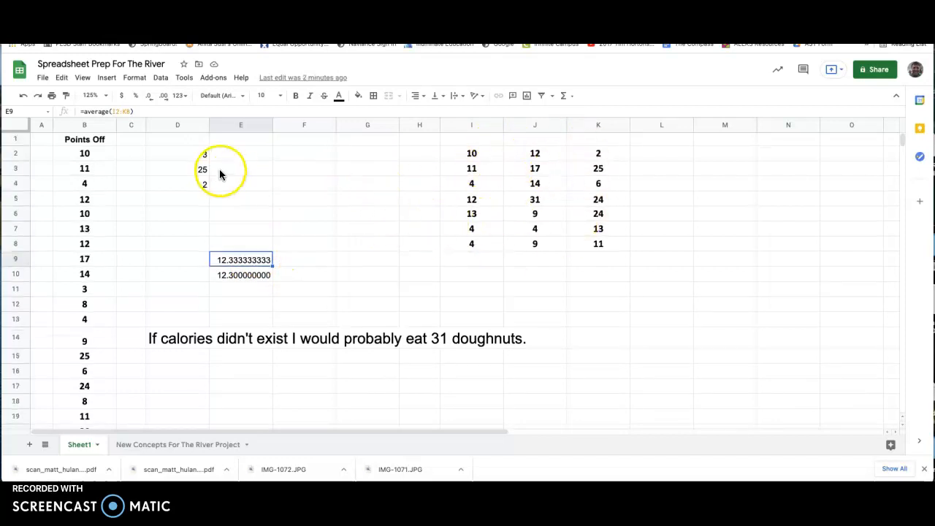
{"action": "left_click", "coordinate": [525, 198]}
{"action": "type", "text": "16"}
{"action": "key", "text": "Return"}
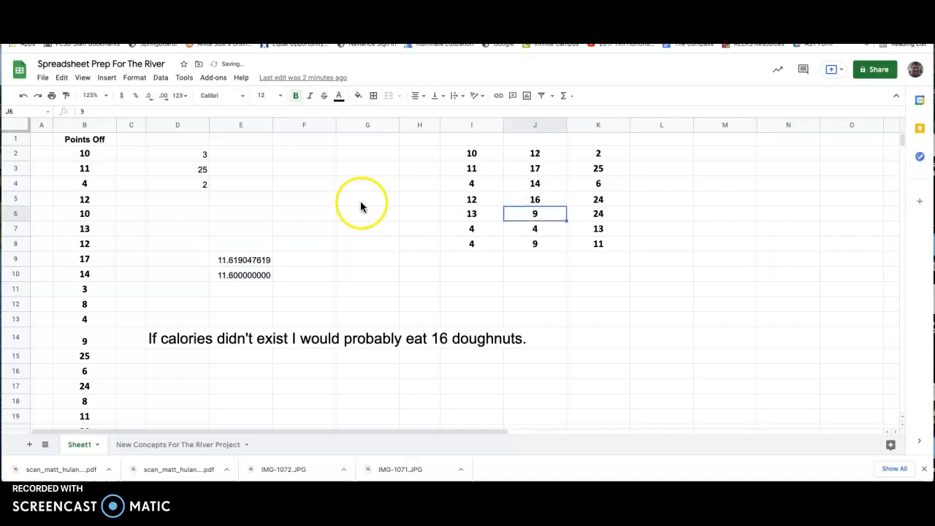
Reduce the displayed precision of the average in E9 to four decimal places
{"action": "left_click", "coordinate": [260, 262]}
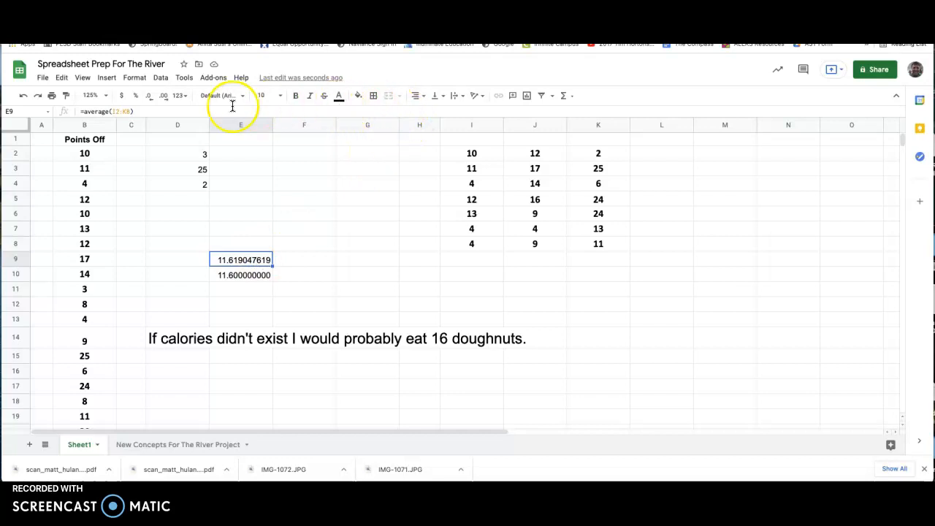
{"action": "left_click", "coordinate": [151, 99]}
{"action": "left_click", "coordinate": [150, 98]}
{"action": "left_click", "coordinate": [151, 99]}
{"action": "left_click", "coordinate": [150, 99]}
{"action": "left_click", "coordinate": [150, 98]}
{"action": "left_click", "coordinate": [151, 99]}
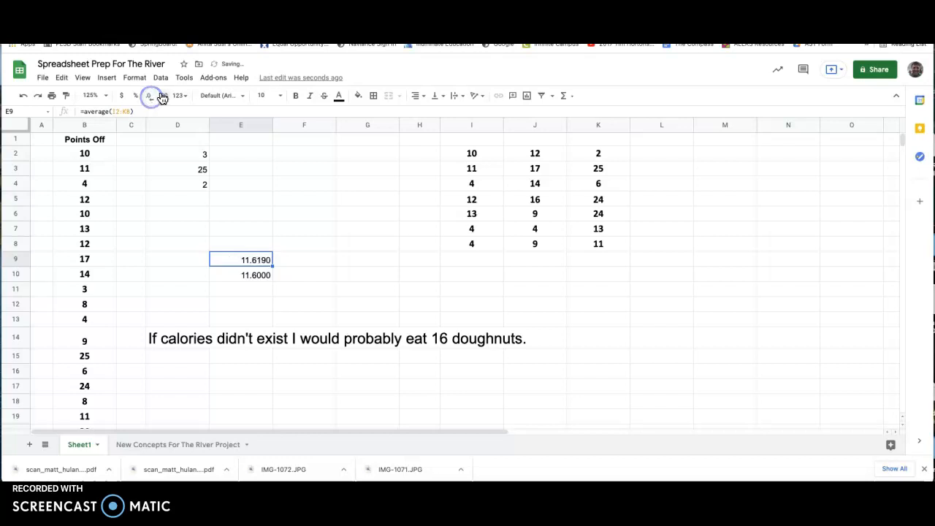
Alternately increase and decrease the decimals displayed in E9, finishing with ten decimal places
{"action": "left_click", "coordinate": [164, 98]}
{"action": "left_click", "coordinate": [164, 97]}
{"action": "left_click", "coordinate": [165, 99]}
{"action": "left_click", "coordinate": [165, 98]}
{"action": "left_click", "coordinate": [165, 99]}
{"action": "left_click", "coordinate": [165, 99]}
{"action": "left_click", "coordinate": [148, 98]}
{"action": "left_click", "coordinate": [148, 99]}
{"action": "left_click", "coordinate": [148, 99]}
{"action": "left_click", "coordinate": [149, 99]}
{"action": "left_click", "coordinate": [166, 100]}
{"action": "left_click", "coordinate": [165, 100]}
{"action": "left_click", "coordinate": [165, 100]}
{"action": "left_click", "coordinate": [165, 100]}
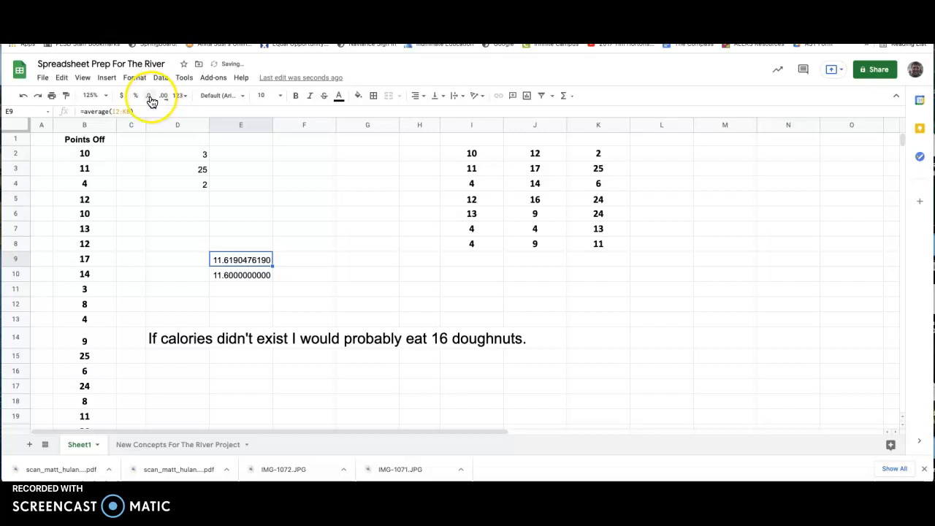
Shorten the displayed average in E9 to one decimal place
{"action": "left_click", "coordinate": [148, 98]}
{"action": "left_click", "coordinate": [149, 99]}
{"action": "left_click", "coordinate": [149, 99]}
{"action": "left_click", "coordinate": [149, 99]}
{"action": "left_click", "coordinate": [149, 99]}
{"action": "left_click", "coordinate": [149, 98]}
{"action": "left_click", "coordinate": [149, 99]}
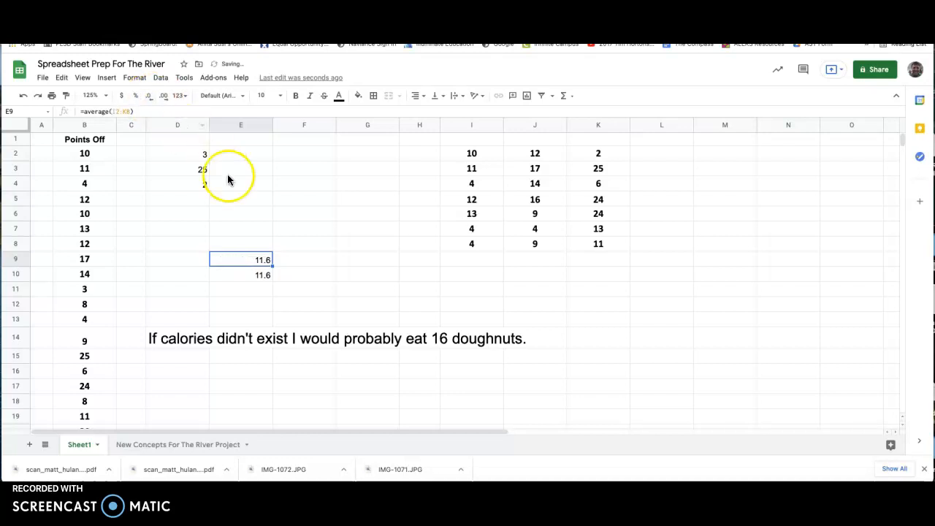
Enter the formula =E9*2 in F9 to double the average, and select its result
{"action": "left_click", "coordinate": [298, 259]}
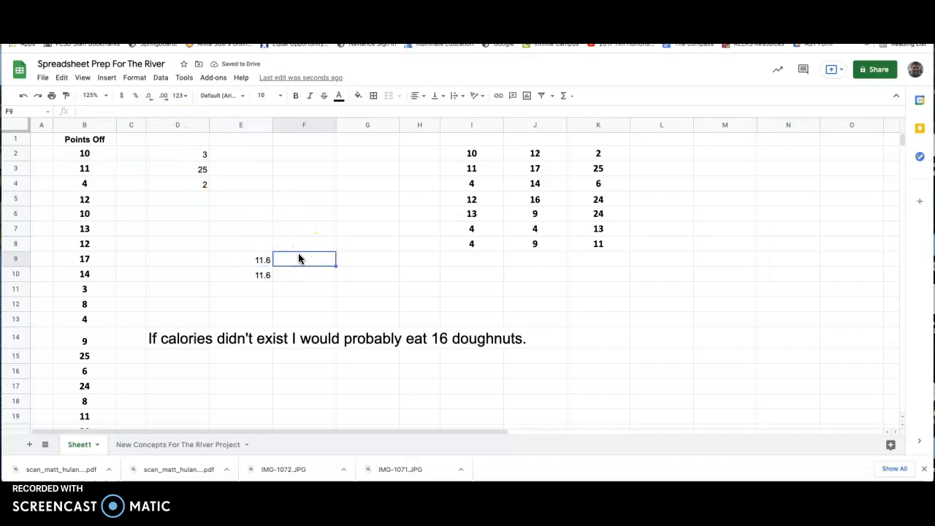
{"action": "type", "text": "="}
{"action": "left_click", "coordinate": [278, 259]}
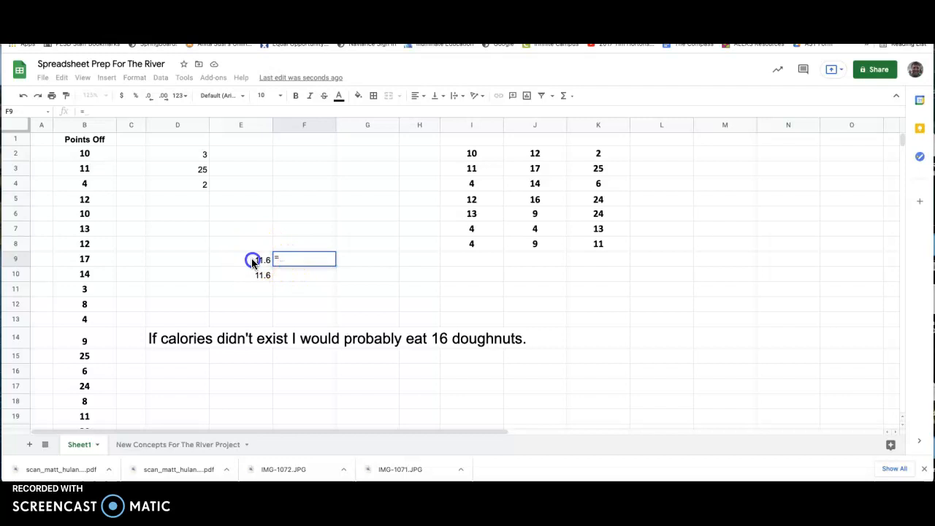
{"action": "left_click", "coordinate": [251, 259]}
{"action": "type", "text": "*2"}
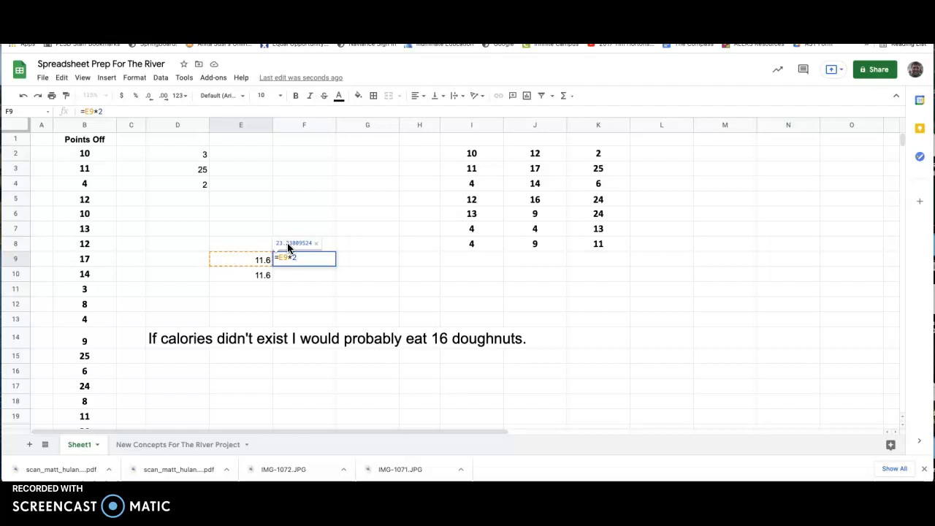
{"action": "key", "text": "Return"}
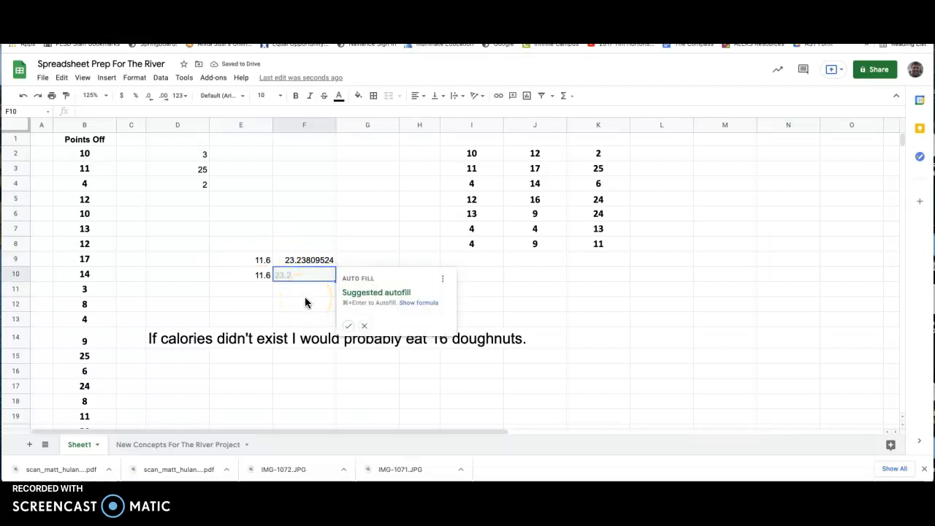
{"action": "left_click", "coordinate": [314, 259]}
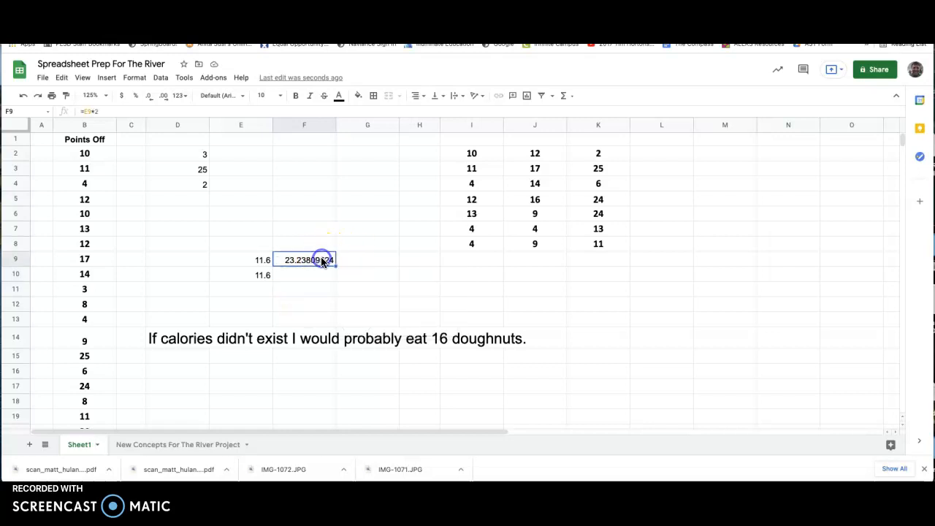
Extend the displayed average in E9 to eight decimal places
{"action": "left_click", "coordinate": [259, 261]}
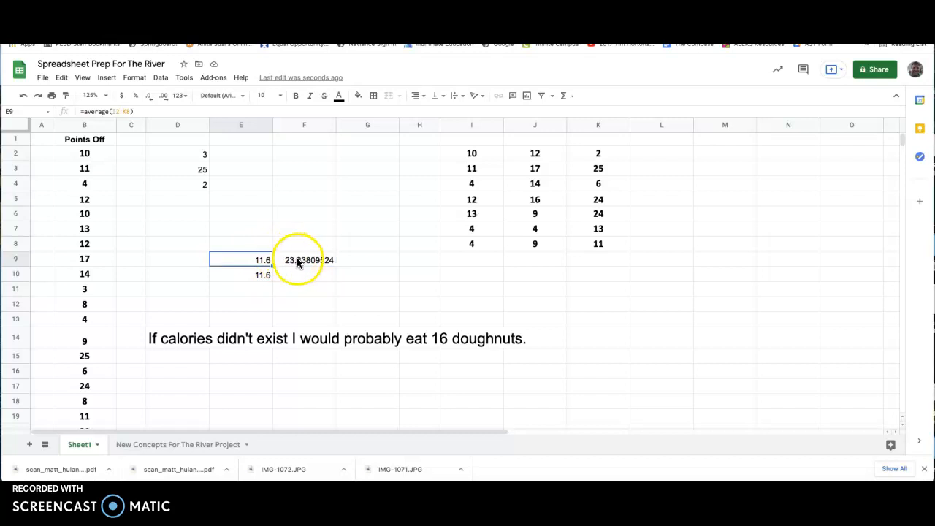
{"action": "left_click", "coordinate": [164, 96]}
{"action": "left_click", "coordinate": [164, 96]}
{"action": "left_click", "coordinate": [165, 96]}
{"action": "left_click", "coordinate": [164, 96]}
{"action": "left_click", "coordinate": [165, 96]}
{"action": "left_click", "coordinate": [165, 96]}
{"action": "left_click", "coordinate": [164, 96]}
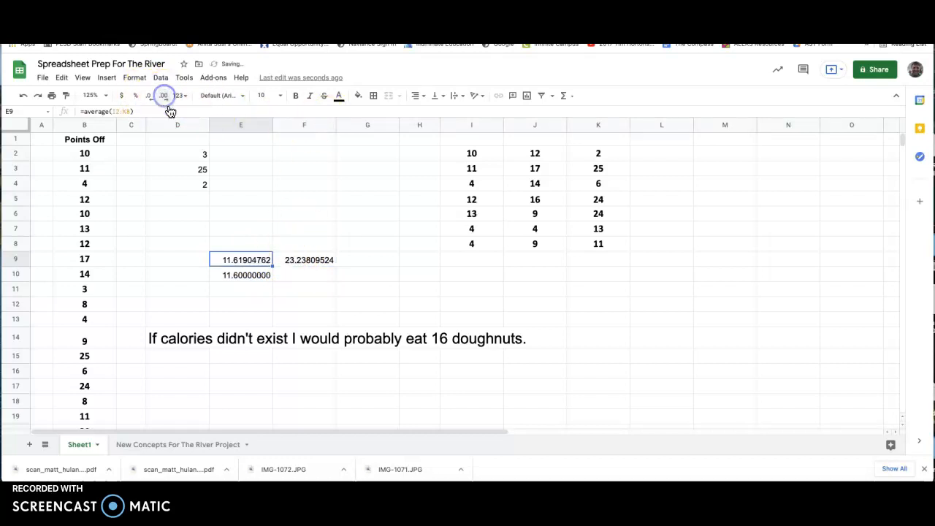
{"action": "left_click", "coordinate": [346, 274]}
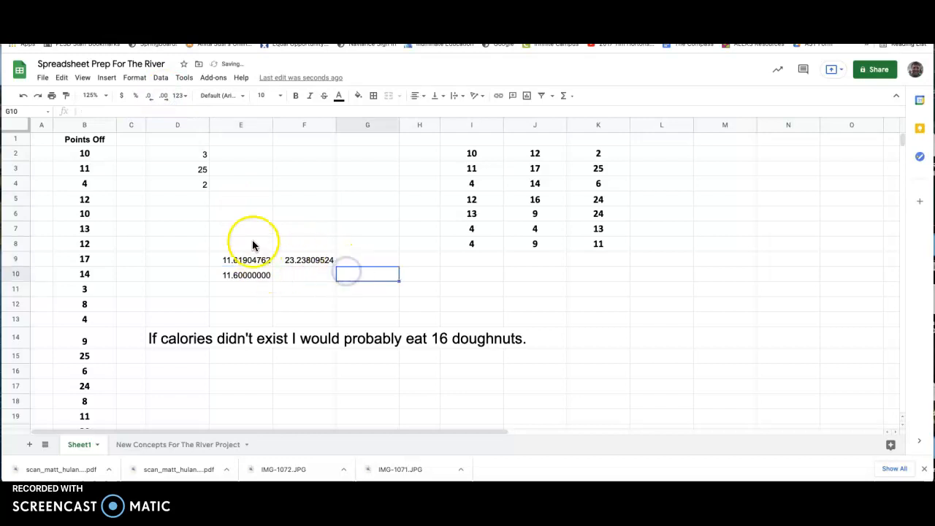
Check the ROUND formula in E10 and reduce that cell's display to one decimal place
{"action": "left_click", "coordinate": [255, 274]}
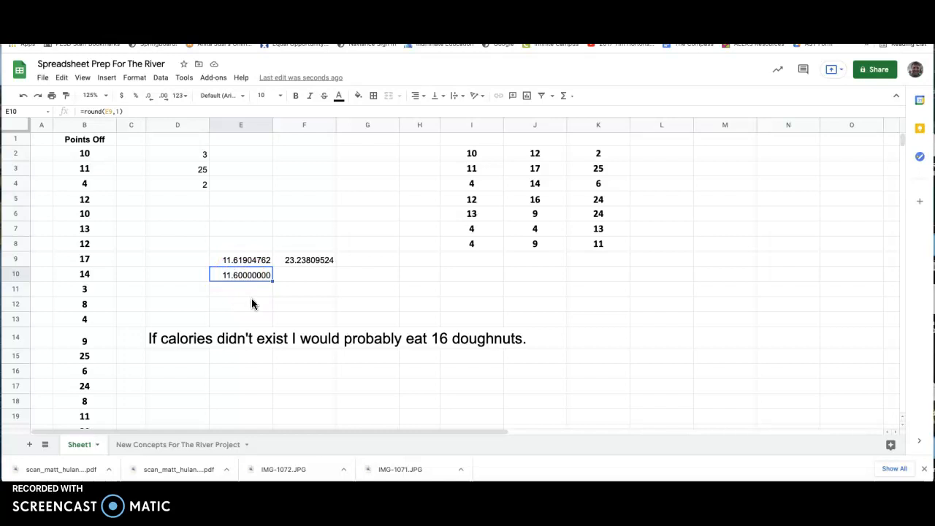
{"action": "left_click", "coordinate": [304, 275]}
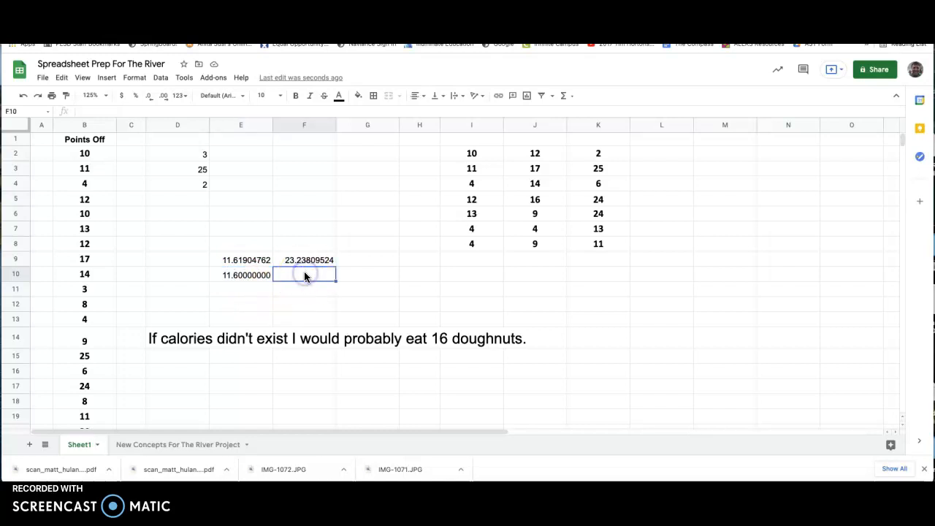
{"action": "left_click", "coordinate": [232, 274]}
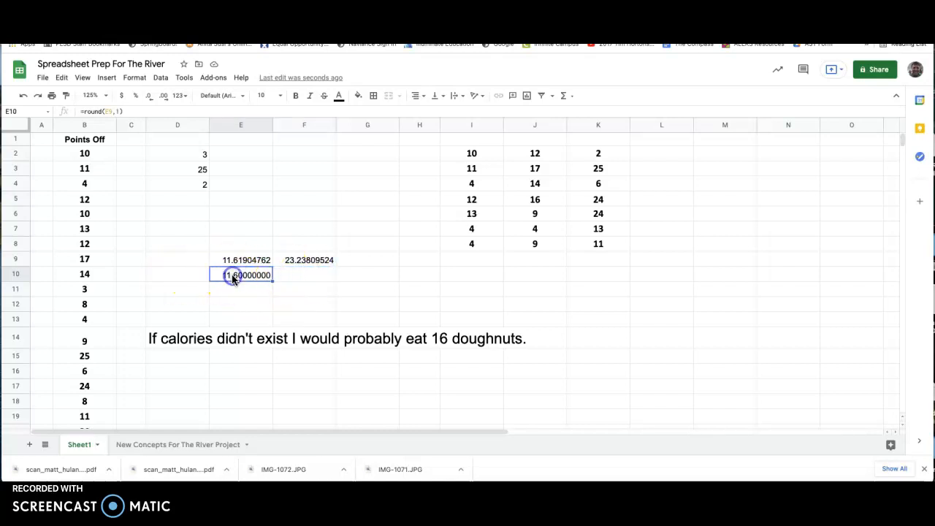
{"action": "double_click", "coordinate": [149, 98]}
{"action": "double_click", "coordinate": [149, 98]}
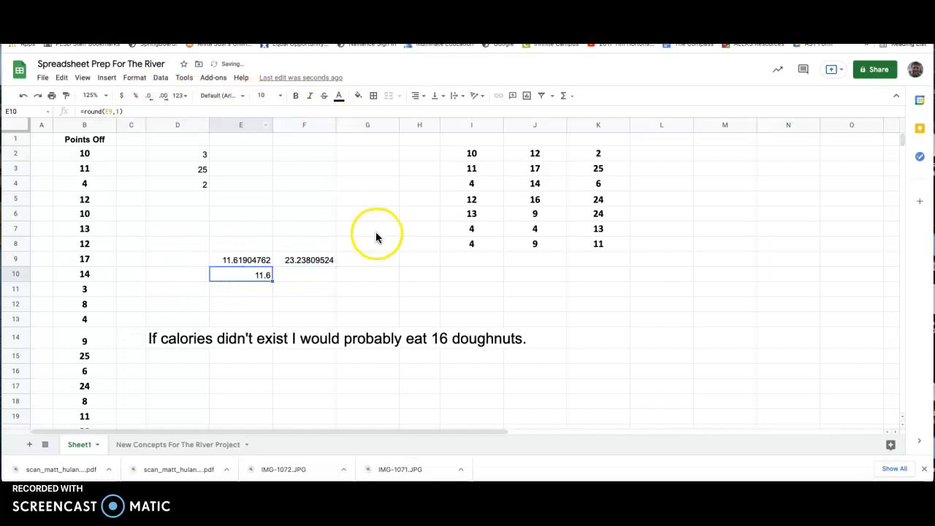
Enter the formula =E10*2 in F10 to double the rounded average
{"action": "left_click", "coordinate": [339, 292]}
{"action": "left_click", "coordinate": [306, 276]}
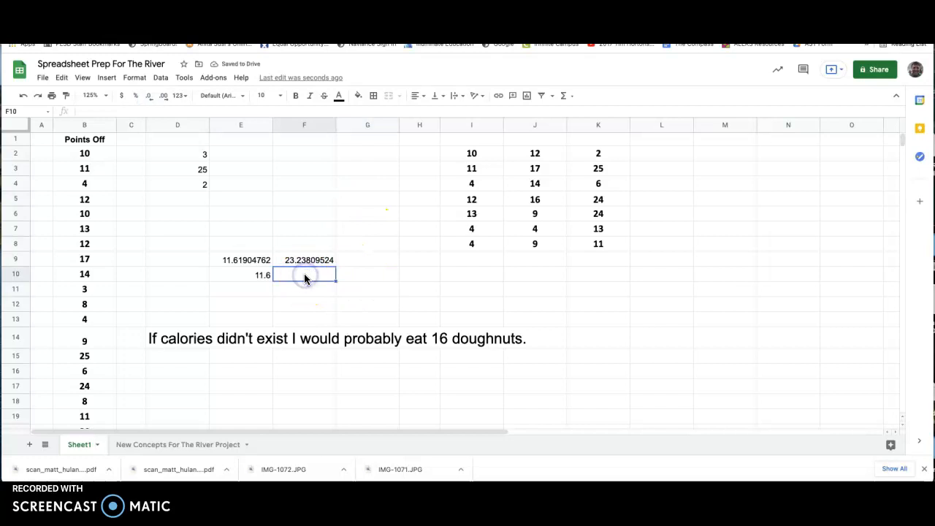
{"action": "type", "text": "=E10*2"}
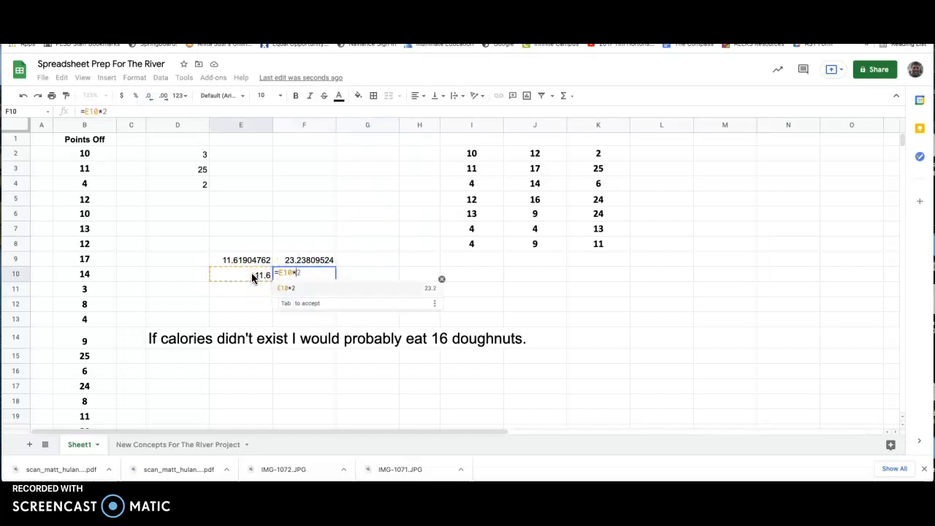
{"action": "key", "text": "Return"}
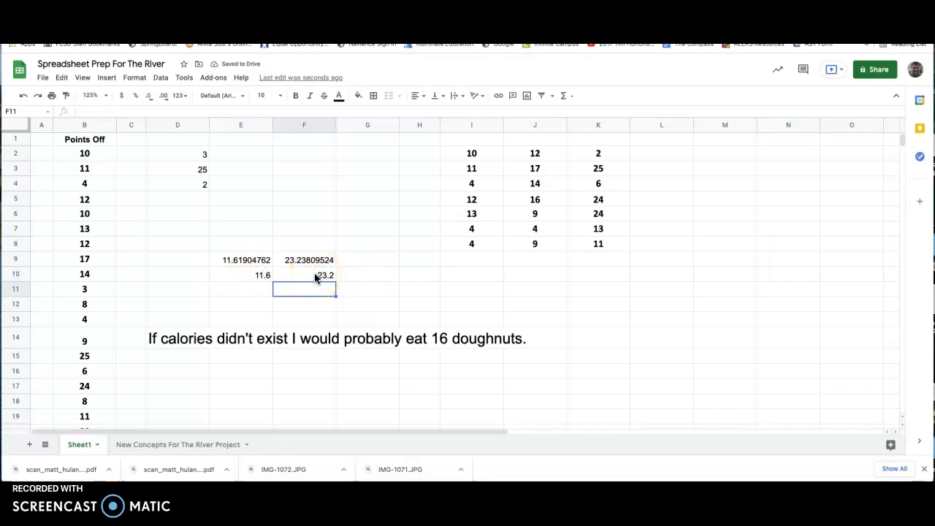
Format the average in E9 to display one decimal place again, matching E10
{"action": "left_click", "coordinate": [250, 260]}
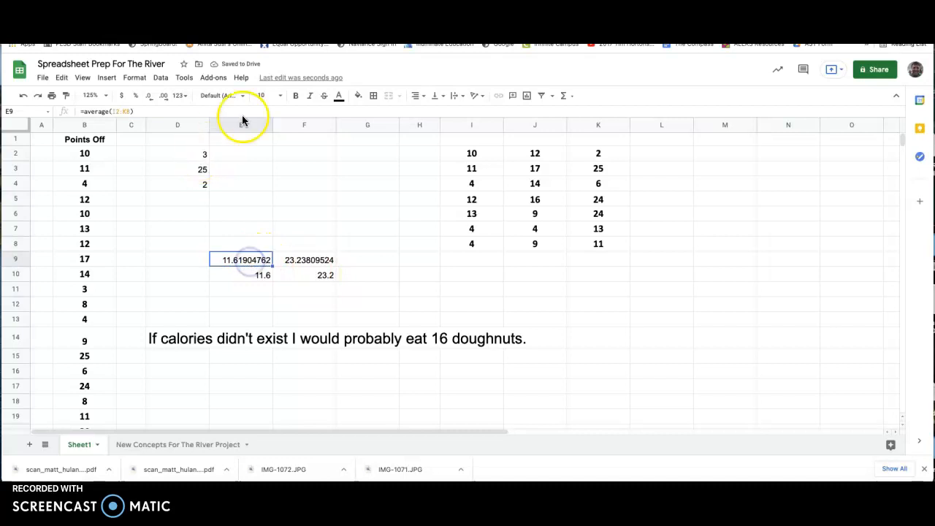
{"action": "left_click", "coordinate": [149, 96]}
{"action": "left_click", "coordinate": [149, 97]}
{"action": "left_click", "coordinate": [149, 98]}
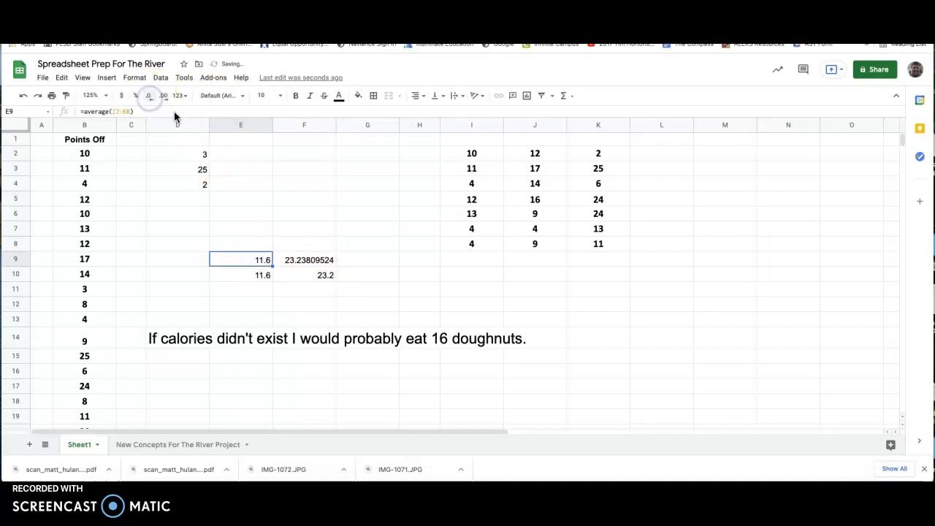
Change E10's formula to =round(E9,3) and display that cell with three decimal places
{"action": "left_click", "coordinate": [242, 260]}
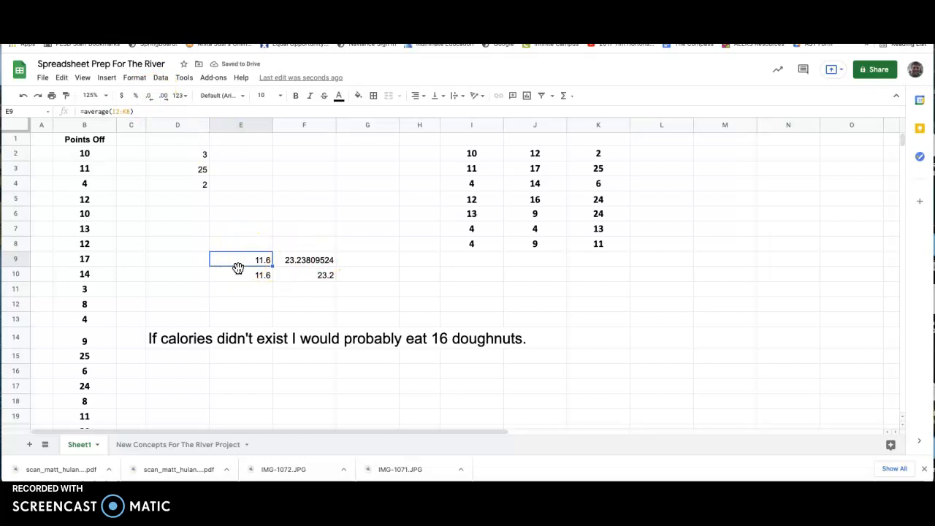
{"action": "left_click", "coordinate": [236, 276]}
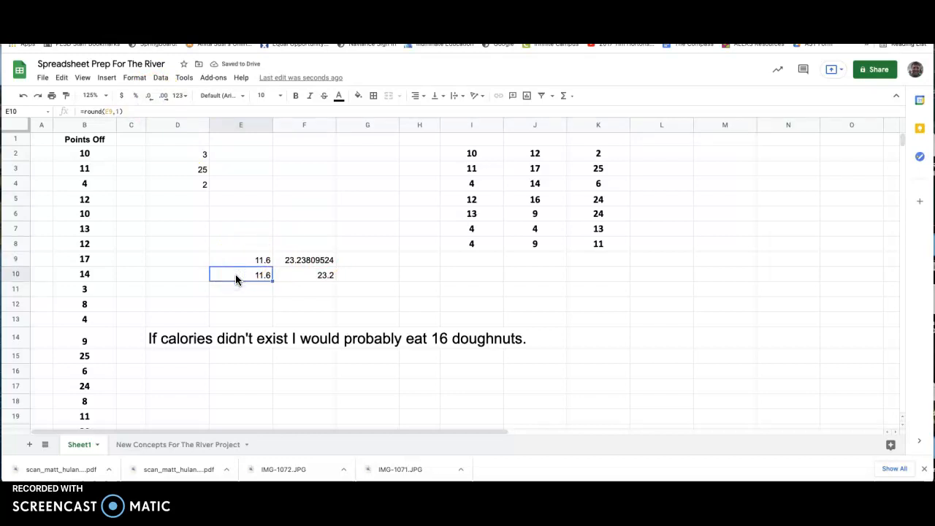
{"action": "left_click", "coordinate": [236, 275]}
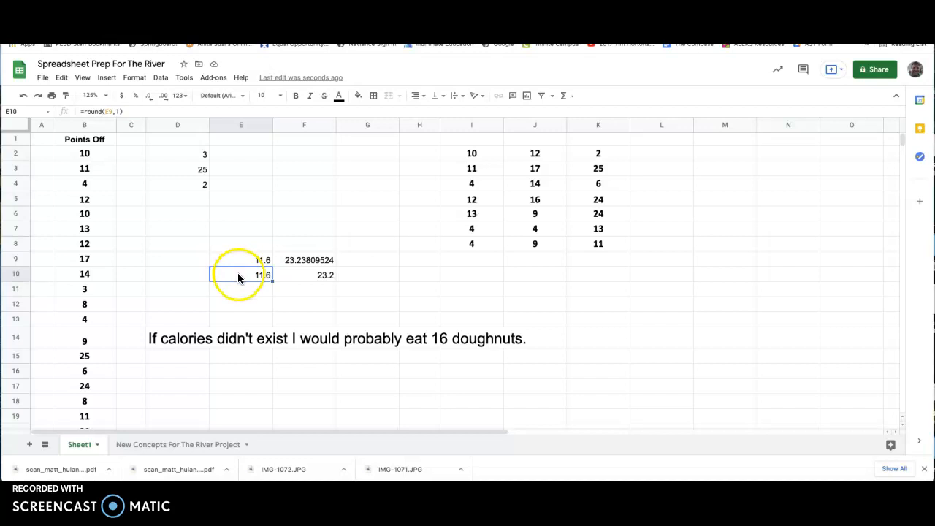
{"action": "left_click", "coordinate": [120, 112]}
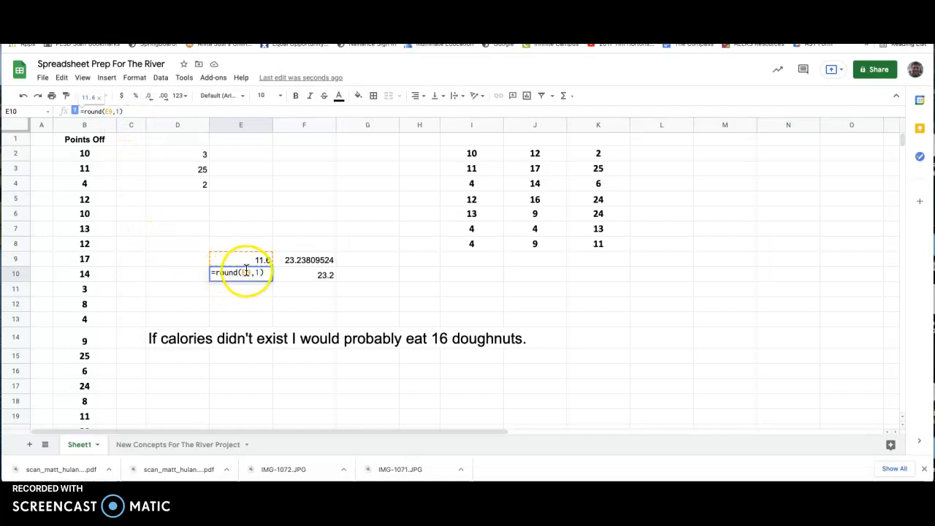
{"action": "key", "text": "BackSpace"}
{"action": "type", "text": "3"}
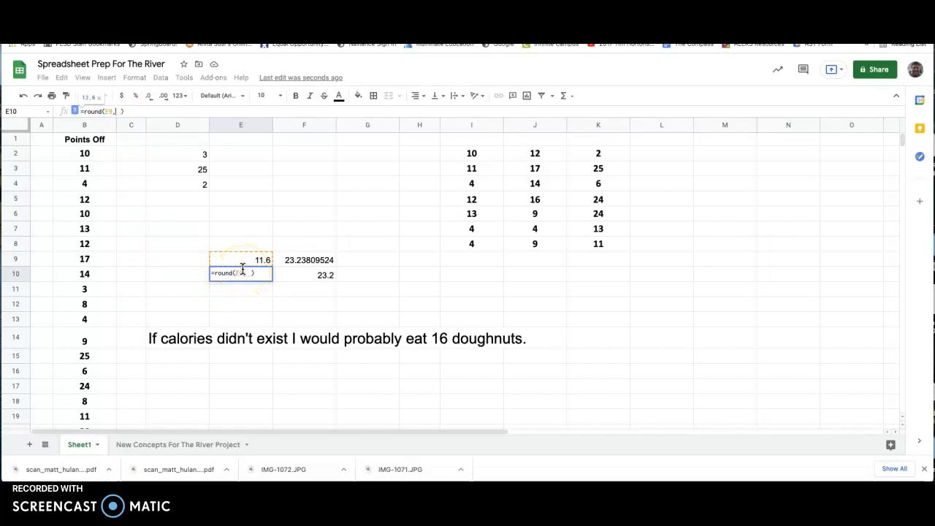
{"action": "key", "text": "Return"}
{"action": "left_click", "coordinate": [259, 274]}
{"action": "left_click", "coordinate": [164, 95]}
{"action": "left_click", "coordinate": [164, 95]}
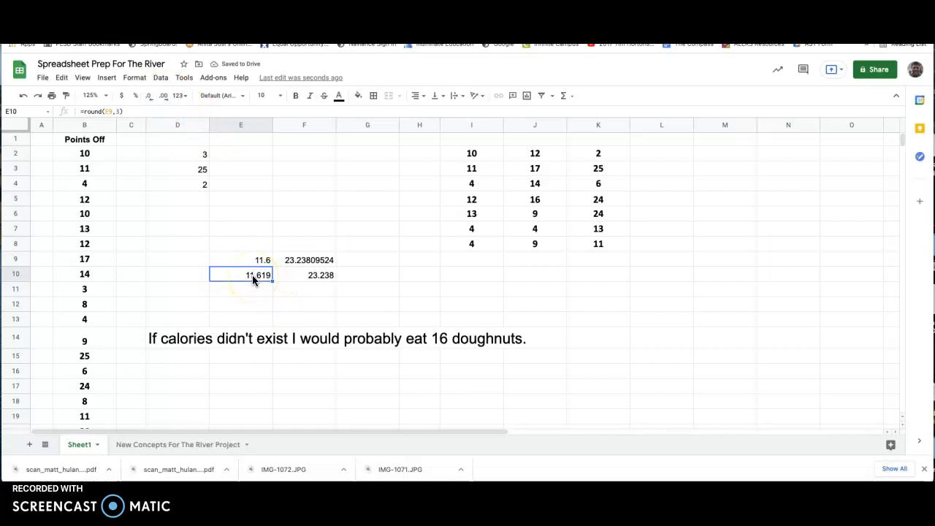
Review the formulas in F10 and E10, and view the topic list on the New Concepts For The River Project sheet
{"action": "left_click", "coordinate": [312, 275]}
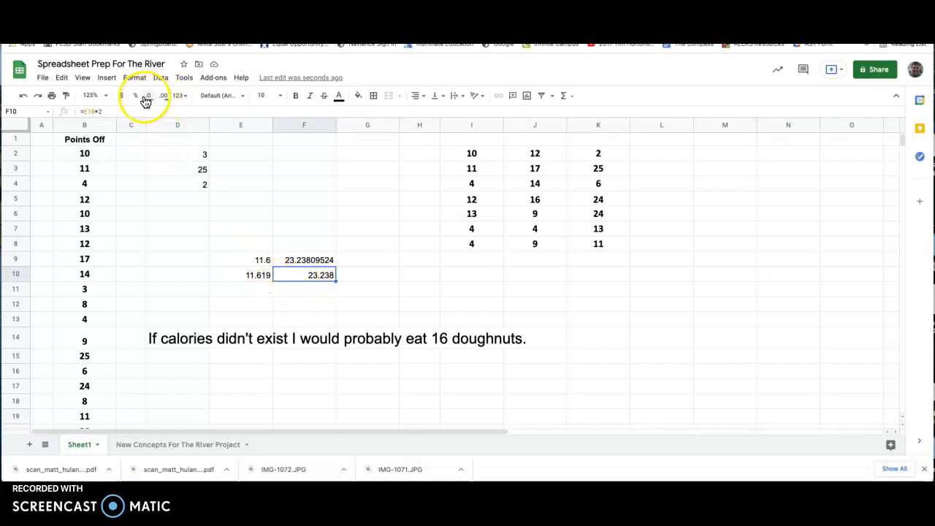
{"action": "left_click", "coordinate": [247, 277]}
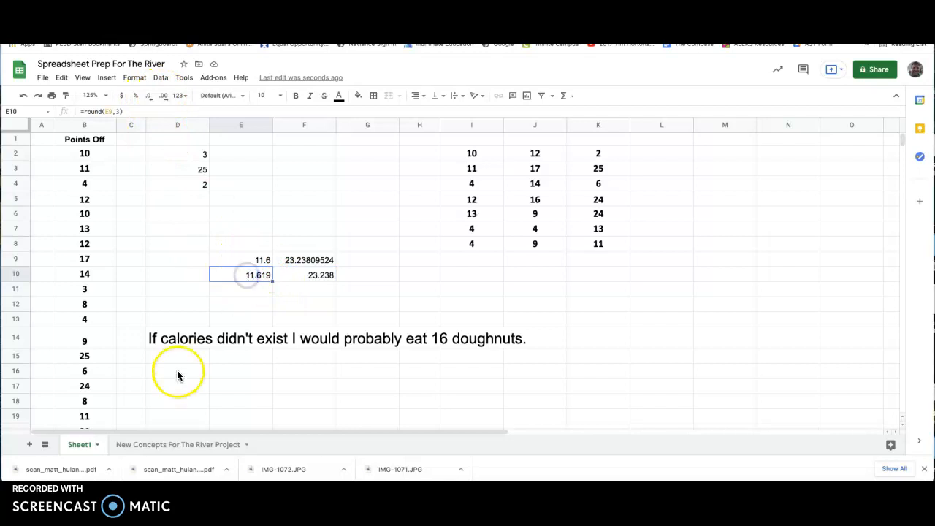
{"action": "left_click", "coordinate": [162, 447]}
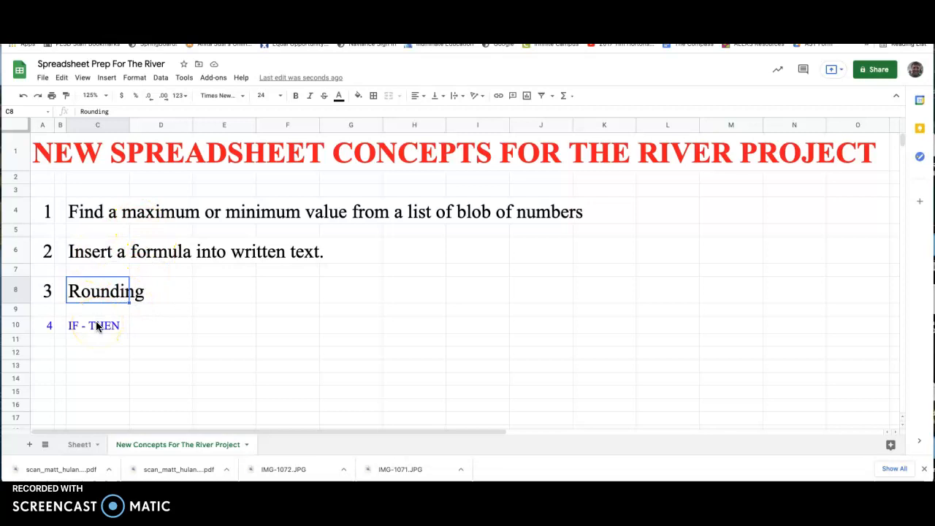
{"action": "left_click", "coordinate": [102, 348]}
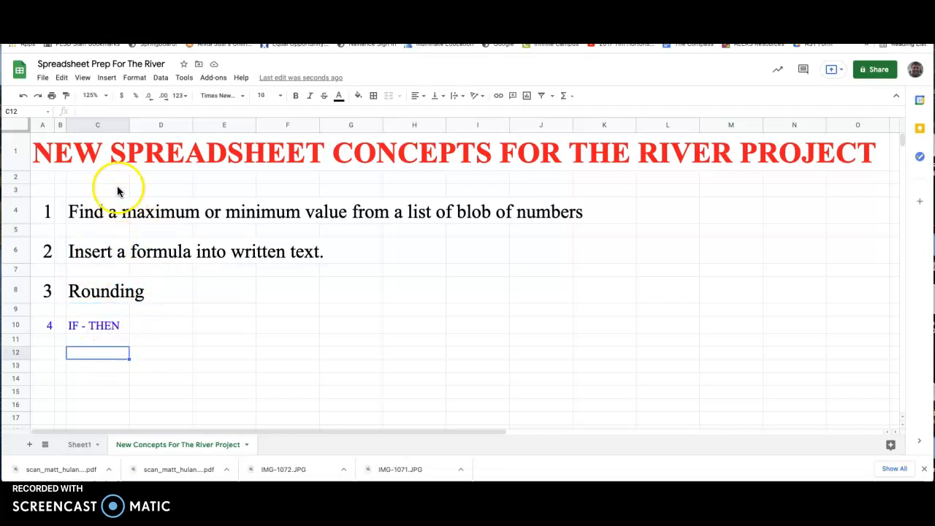